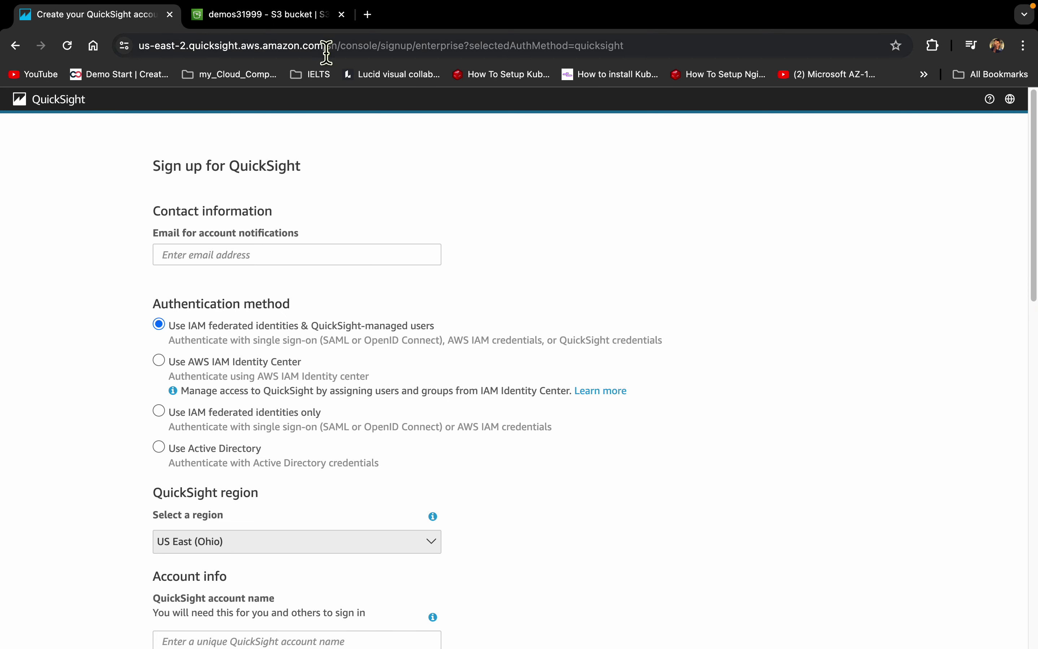
Close the old sign-up tab and search the AWS console services for 'quick'
click(170, 14)
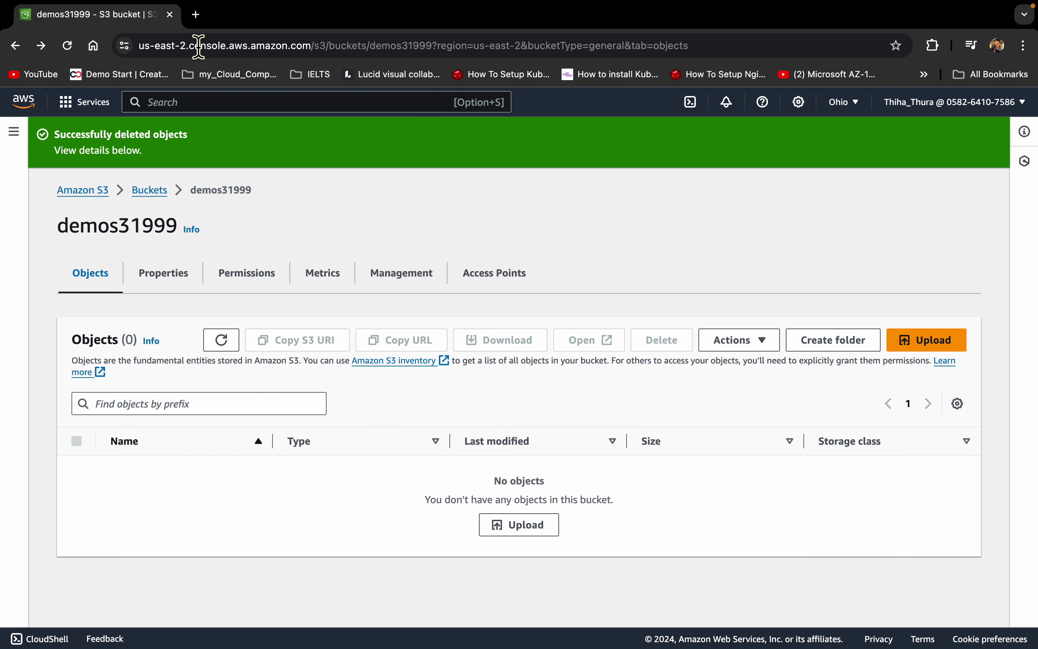
click(243, 111)
text(quick)
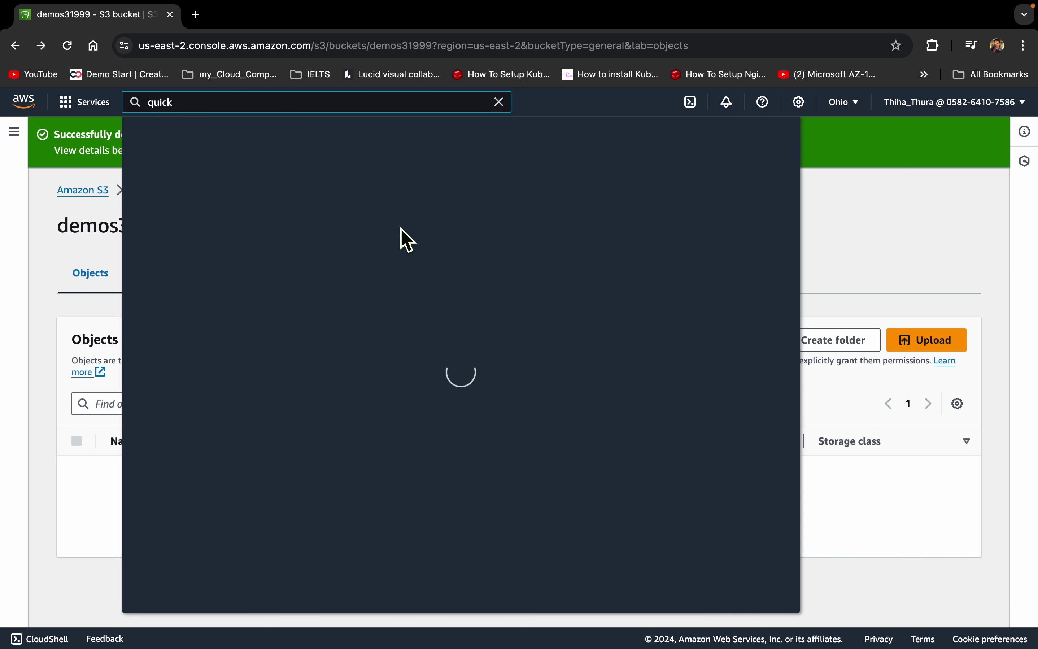
right_click(358, 213)
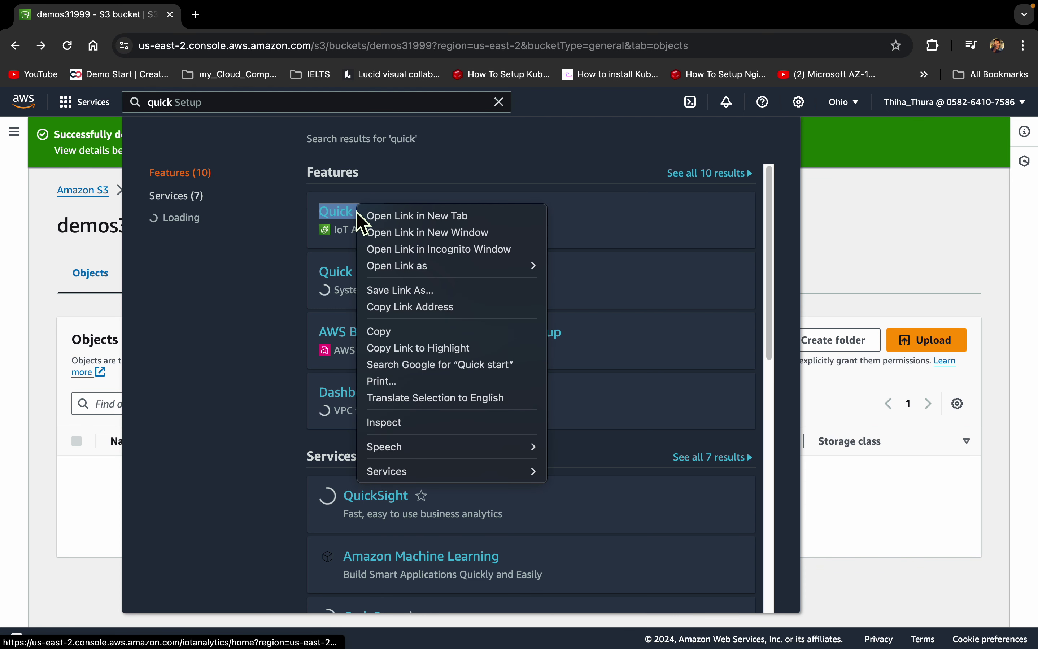
click(214, 102)
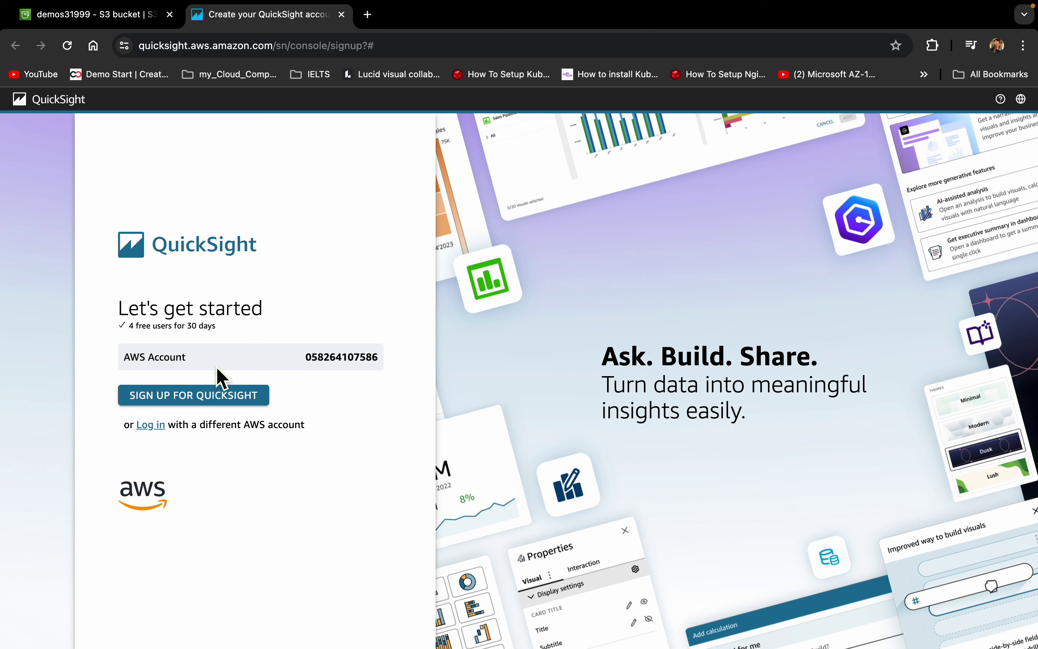
Start the QuickSight sign-up and fill the notification email from the saved suggestion
click(188, 404)
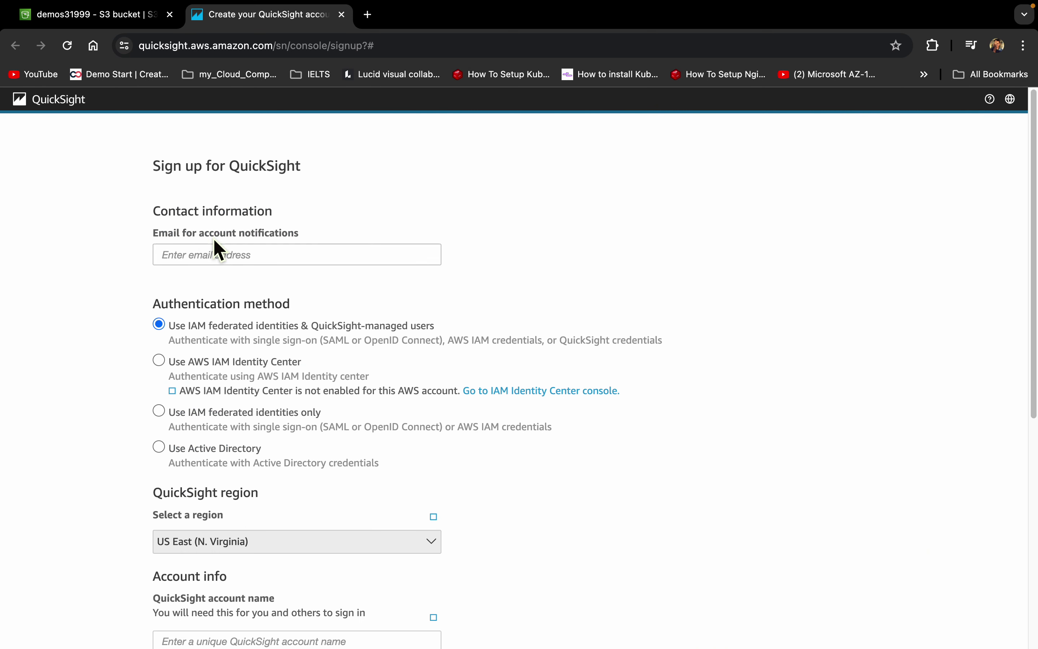
click(266, 263)
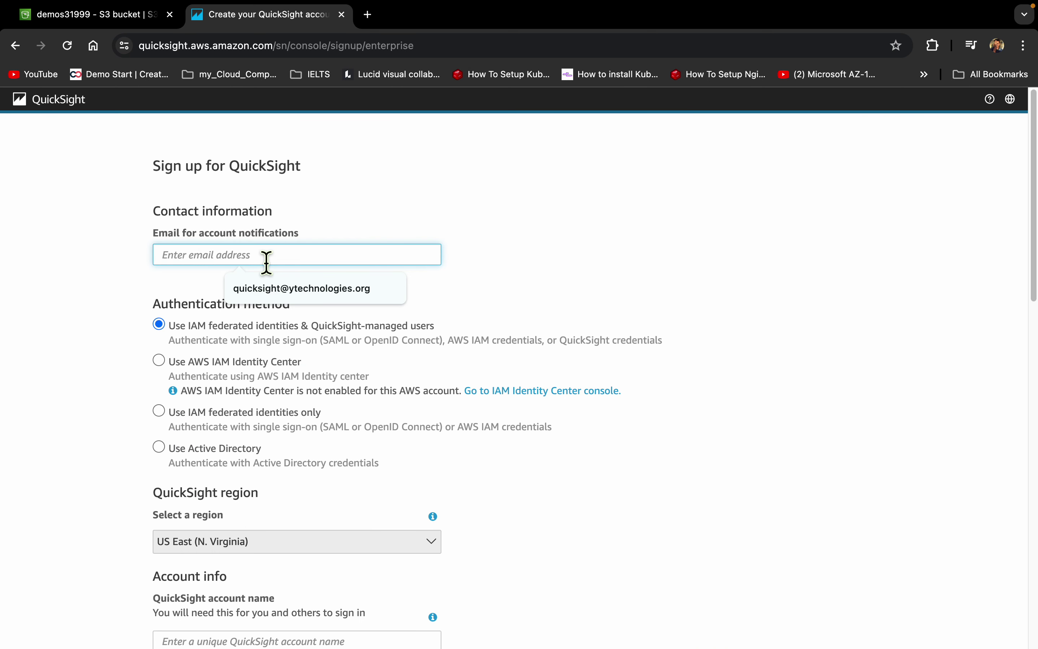
click(317, 290)
scroll(324, 286, down, 5)
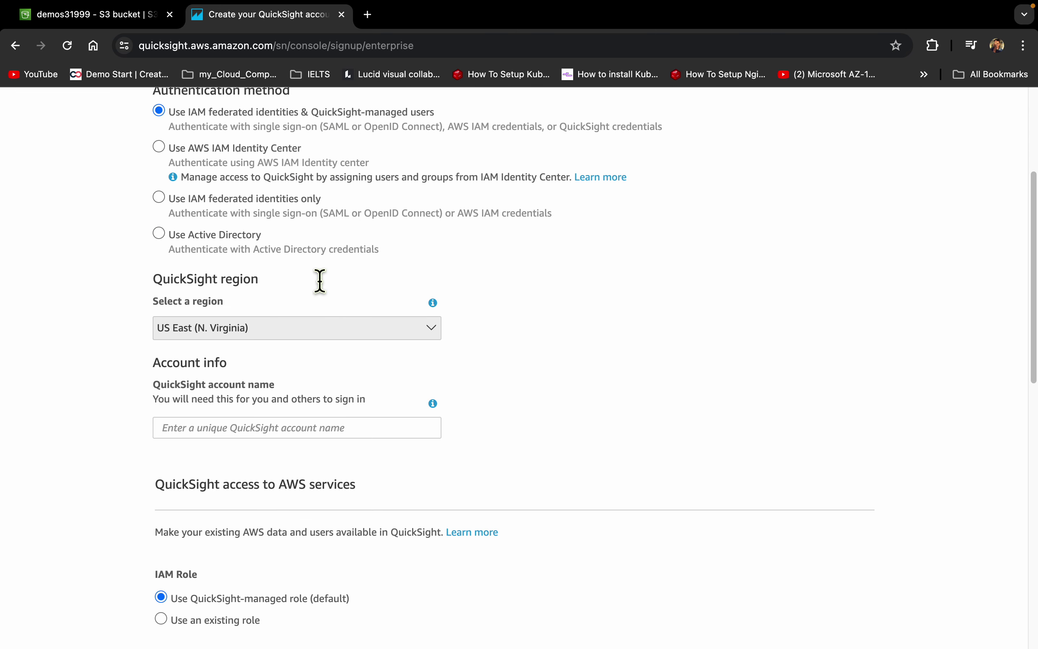
Change the QuickSight region to US East (Ohio) and confirm the change
click(303, 335)
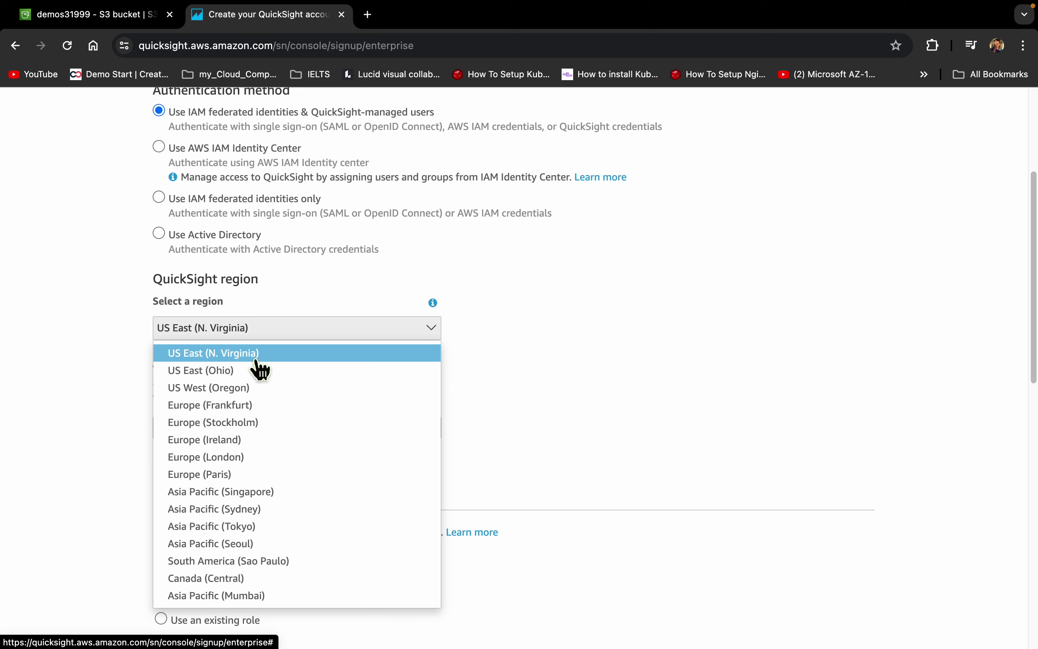
click(241, 372)
click(680, 226)
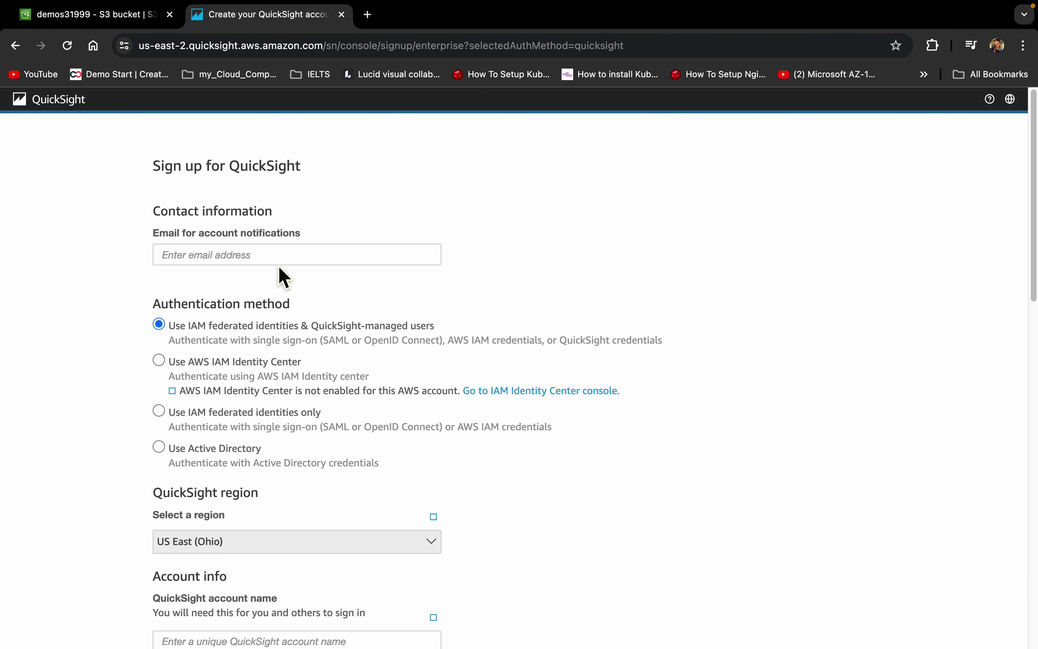
click(278, 258)
Refill the notification email from the saved suggestion
click(300, 287)
scroll(302, 295, down, 5)
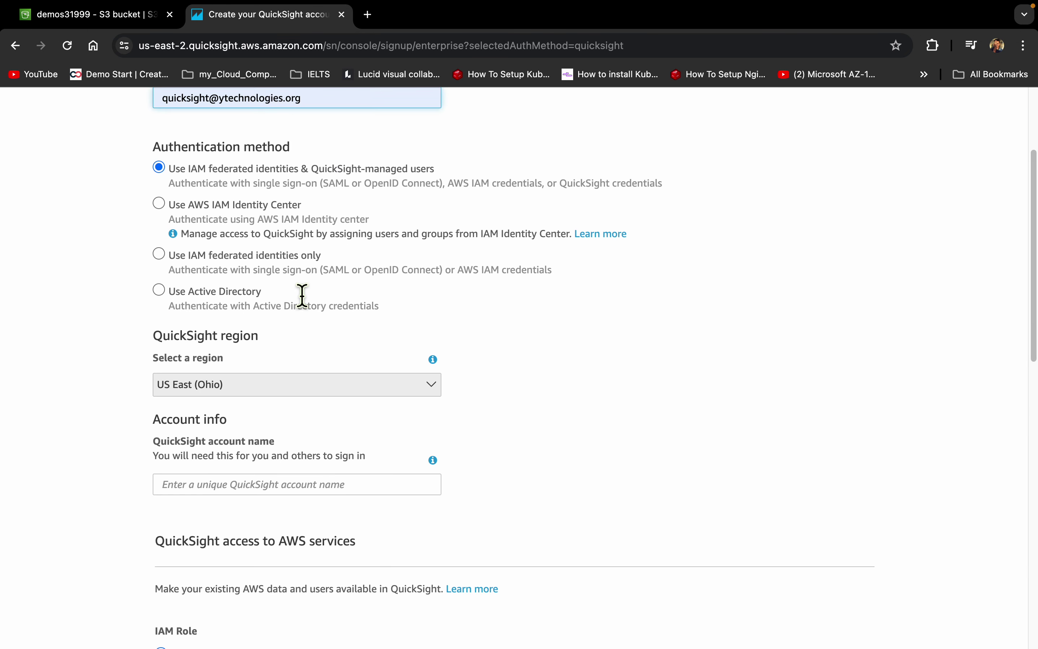
scroll(204, 221, up, 3)
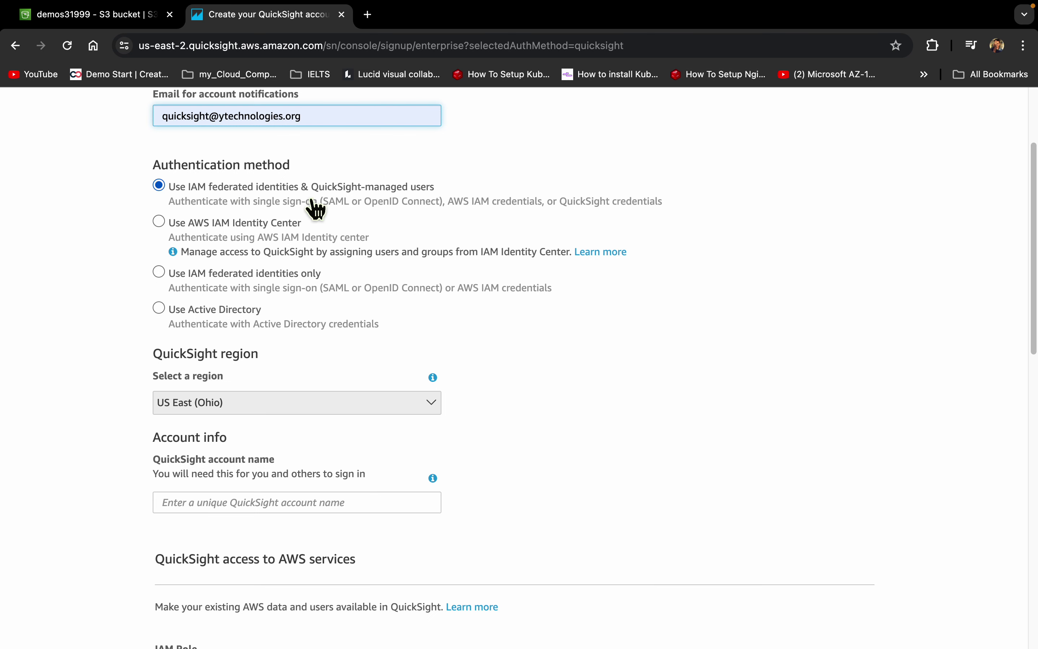
scroll(315, 209, down, 5)
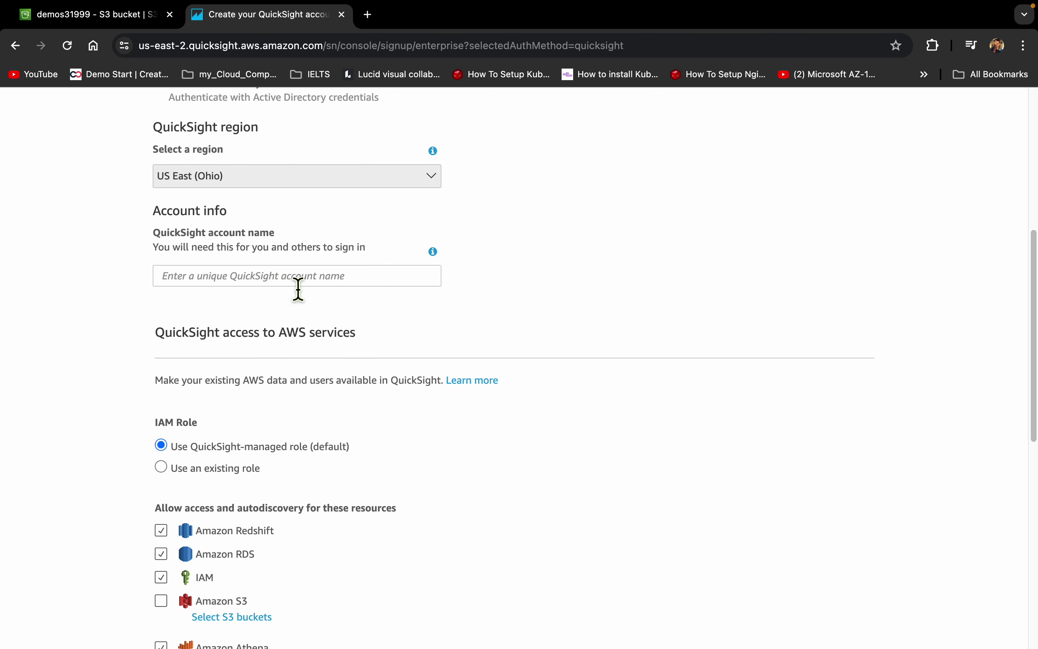
Enter a unique QuickSight account name from the saved suggestion and bring AWS services access into view
click(280, 279)
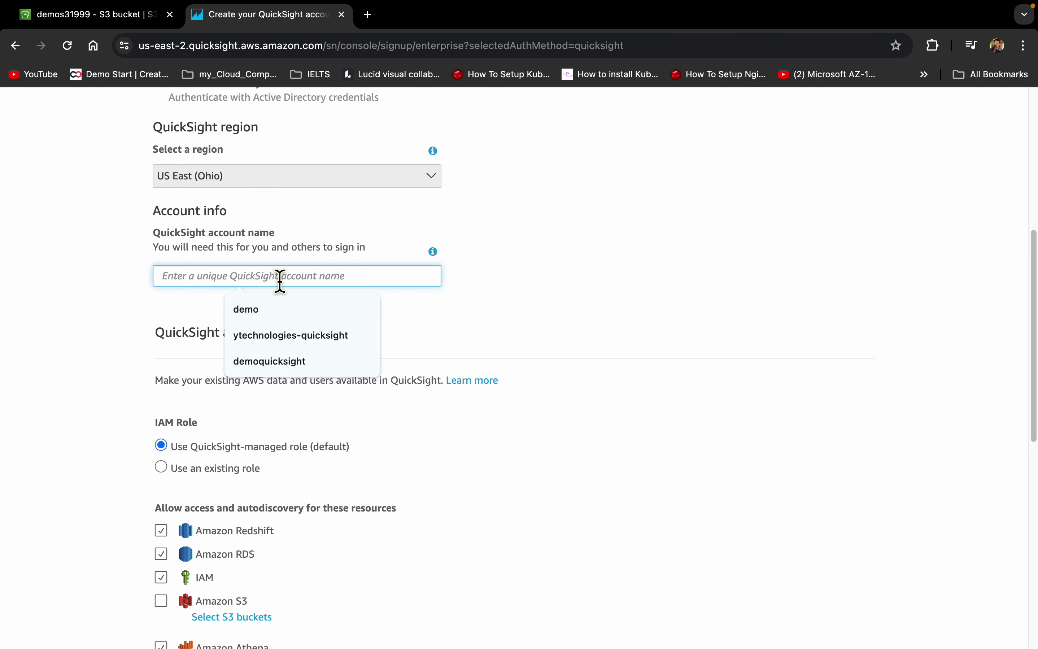
click(296, 336)
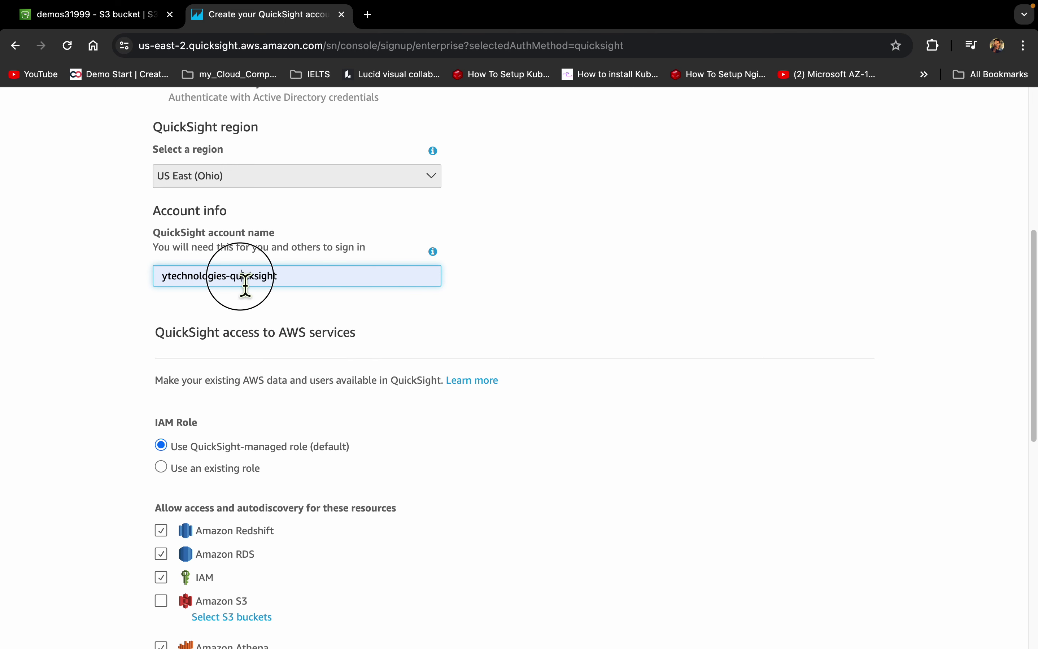
drag(244, 282, 341, 287)
scroll(341, 289, down, 2)
scroll(341, 292, down, 2)
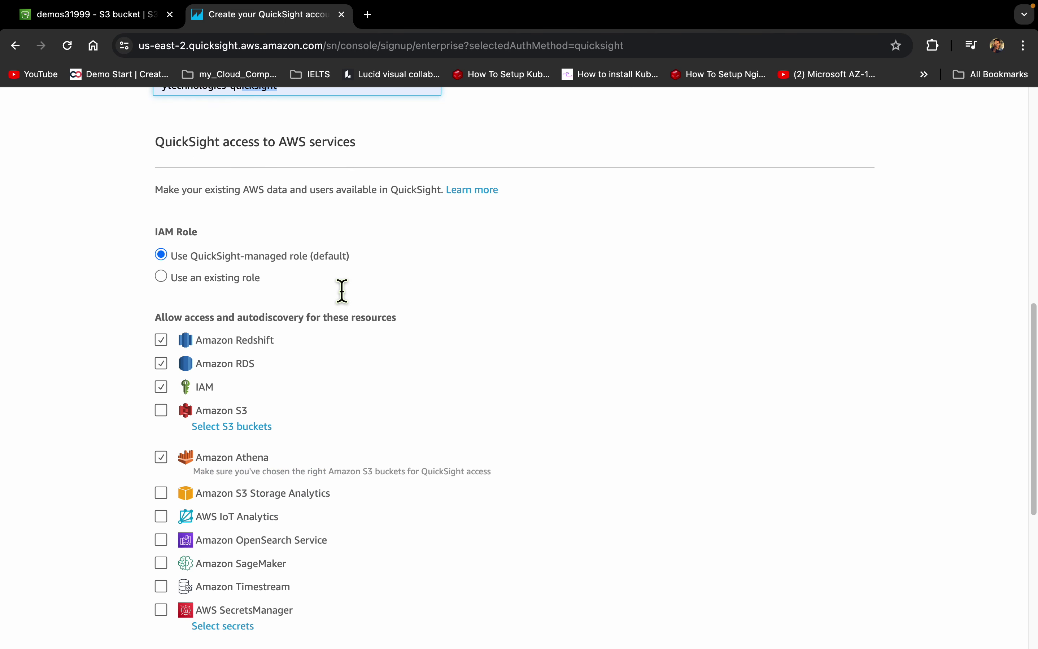
scroll(264, 383, down, 2)
scroll(214, 249, up, 2)
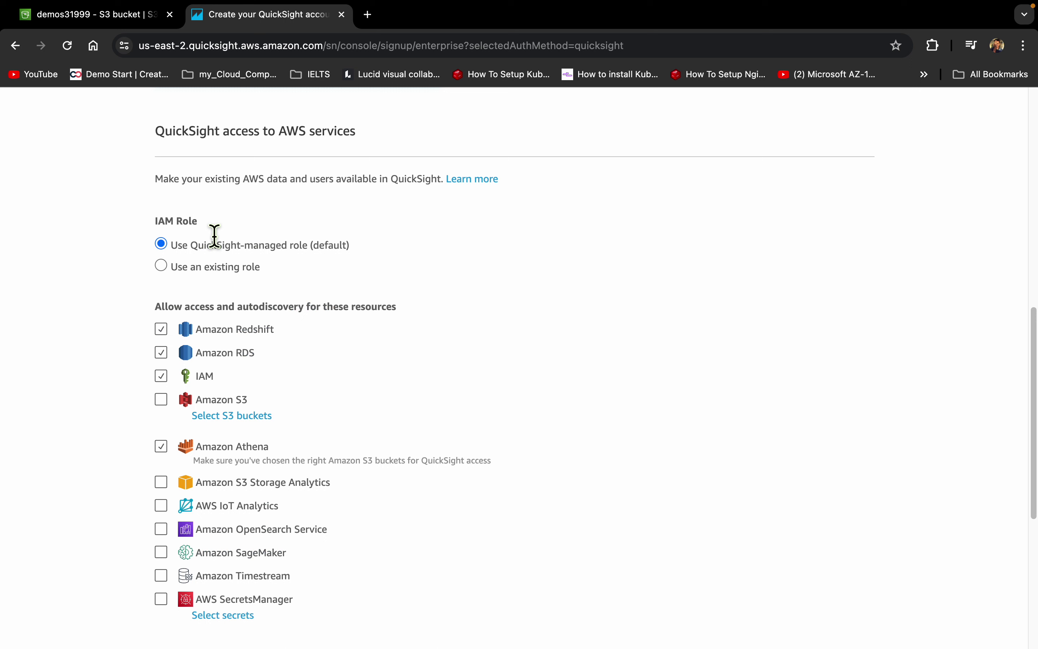
scroll(213, 239, down, 2)
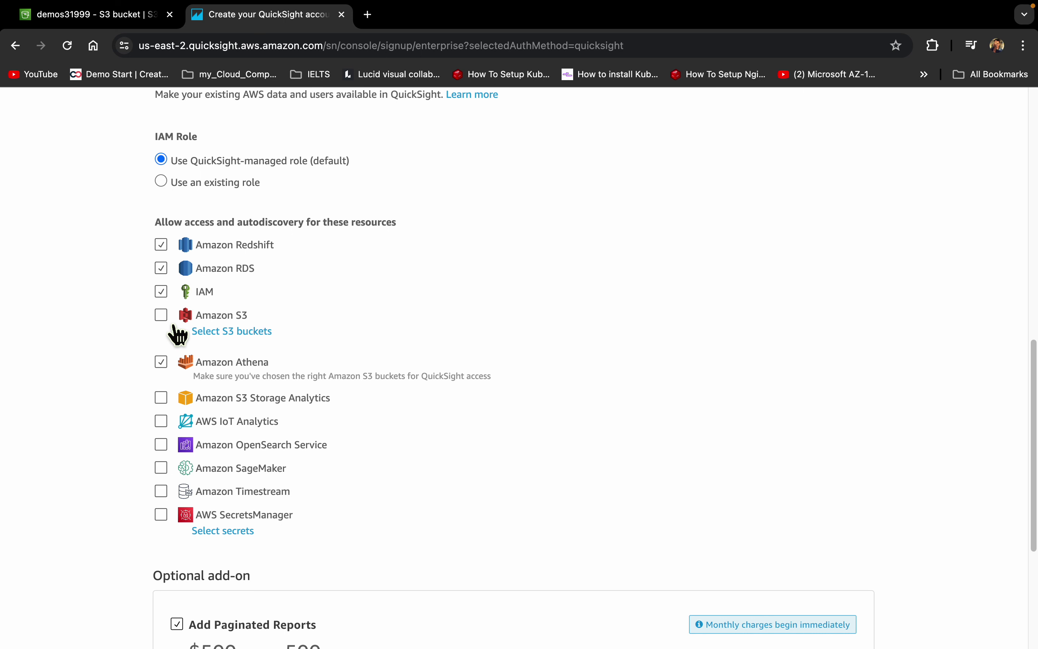
Open the S3 bucket selection and check the demos31999 bucket in the S3 console
click(192, 332)
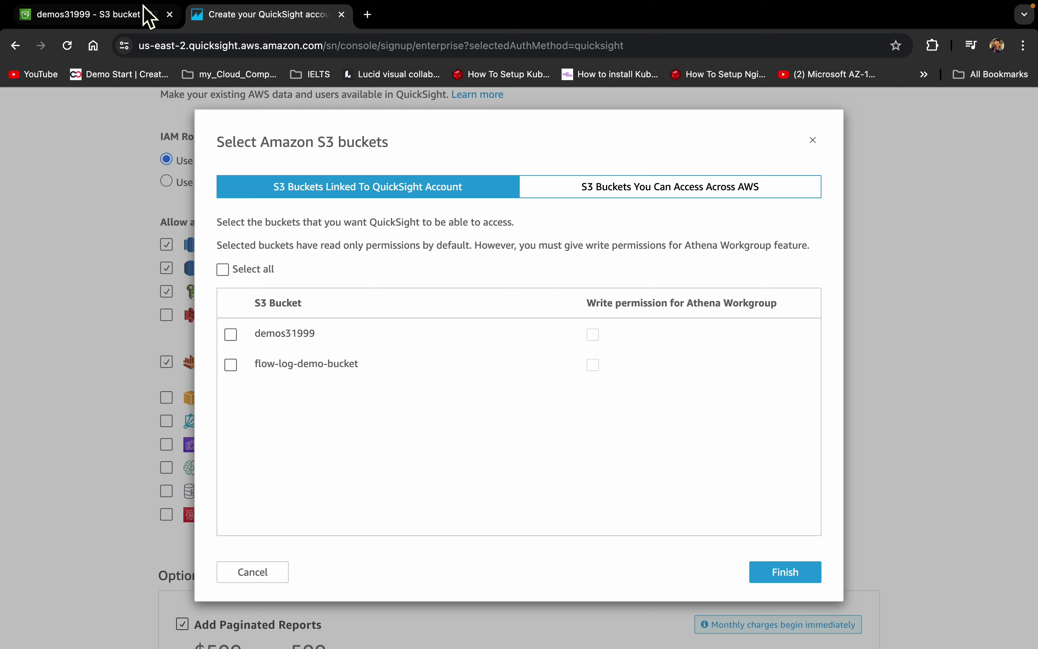
click(115, 19)
click(872, 447)
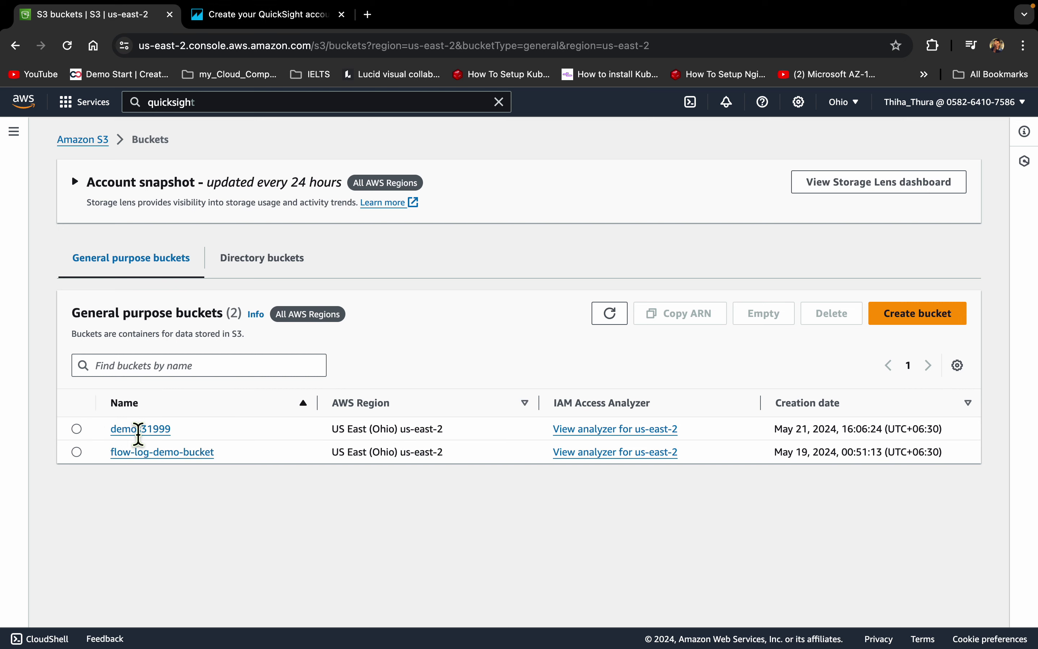
click(134, 432)
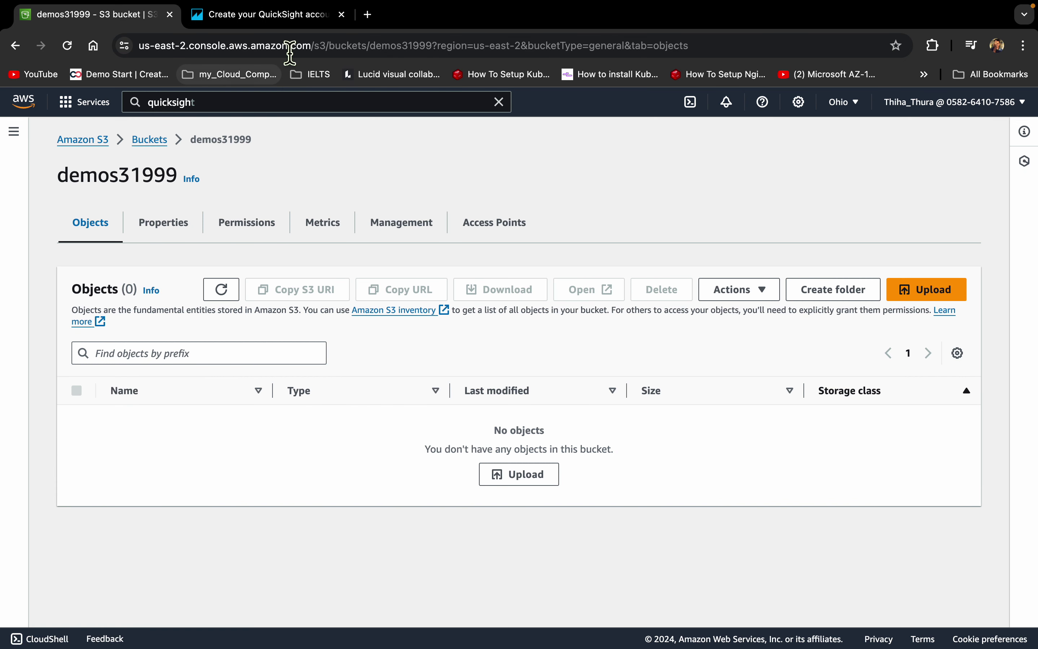
click(285, 19)
Grant QuickSight access to demos31999 with Athena write permission and submit the sign-up
click(245, 345)
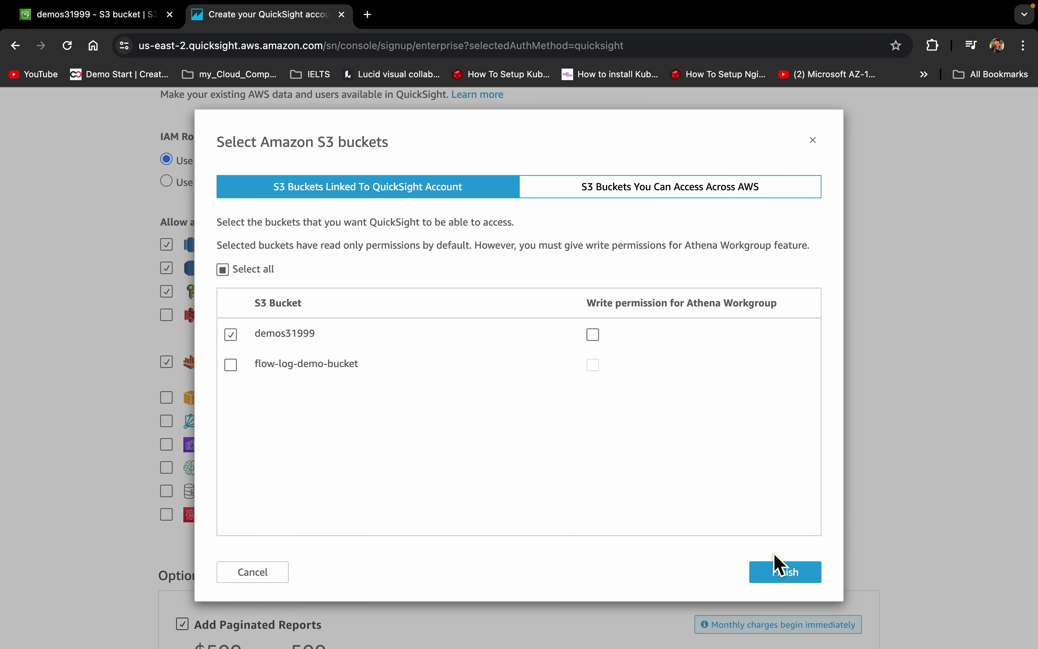
click(593, 334)
click(785, 575)
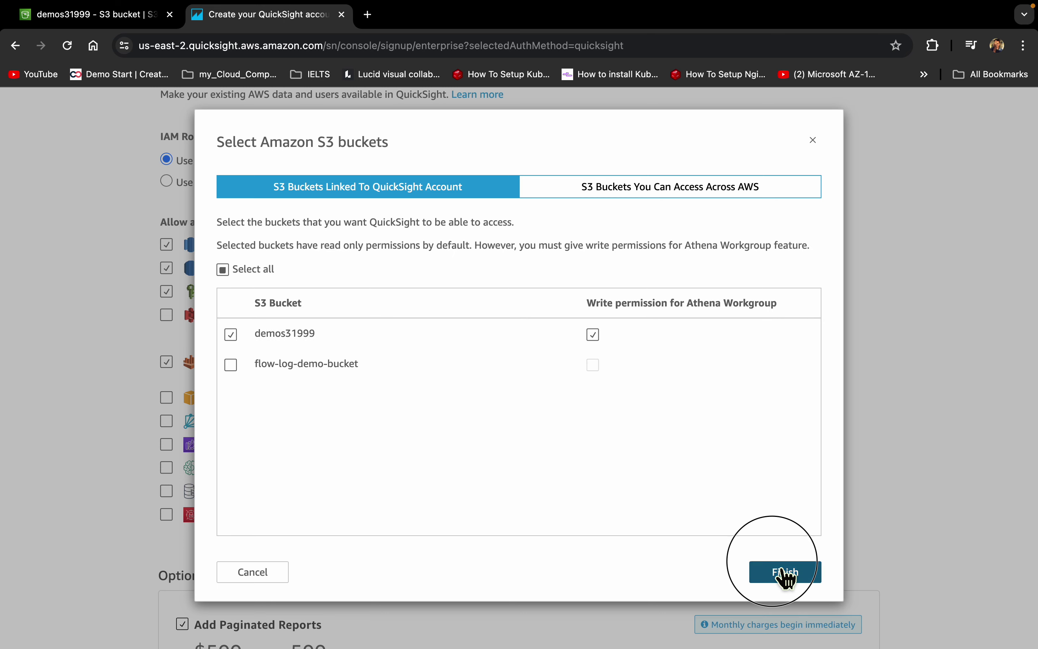
scroll(508, 399, down, 5)
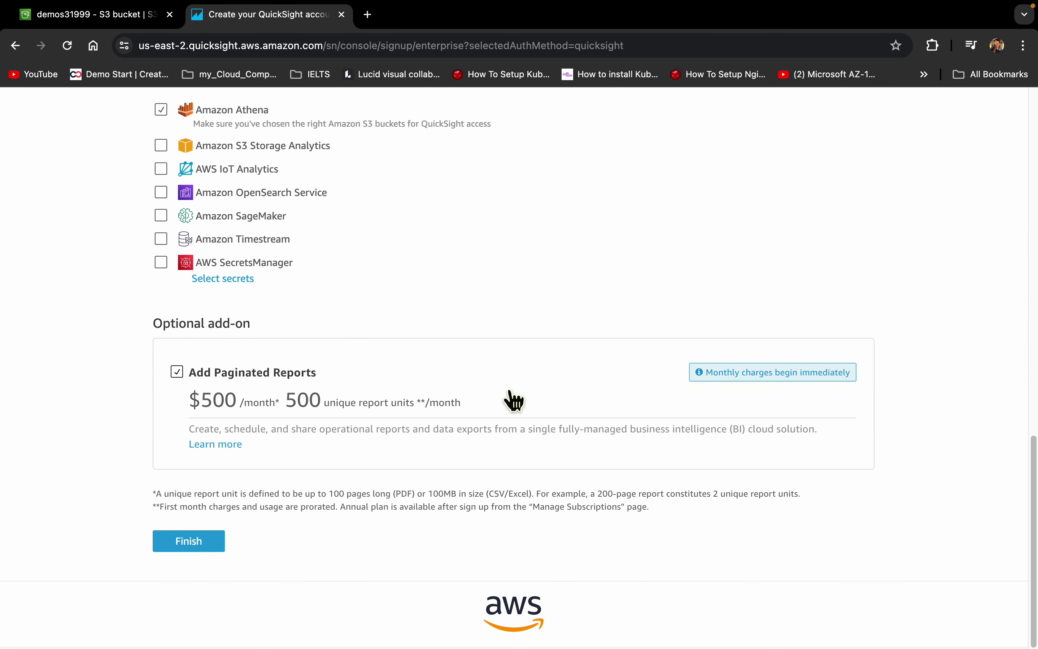
click(213, 549)
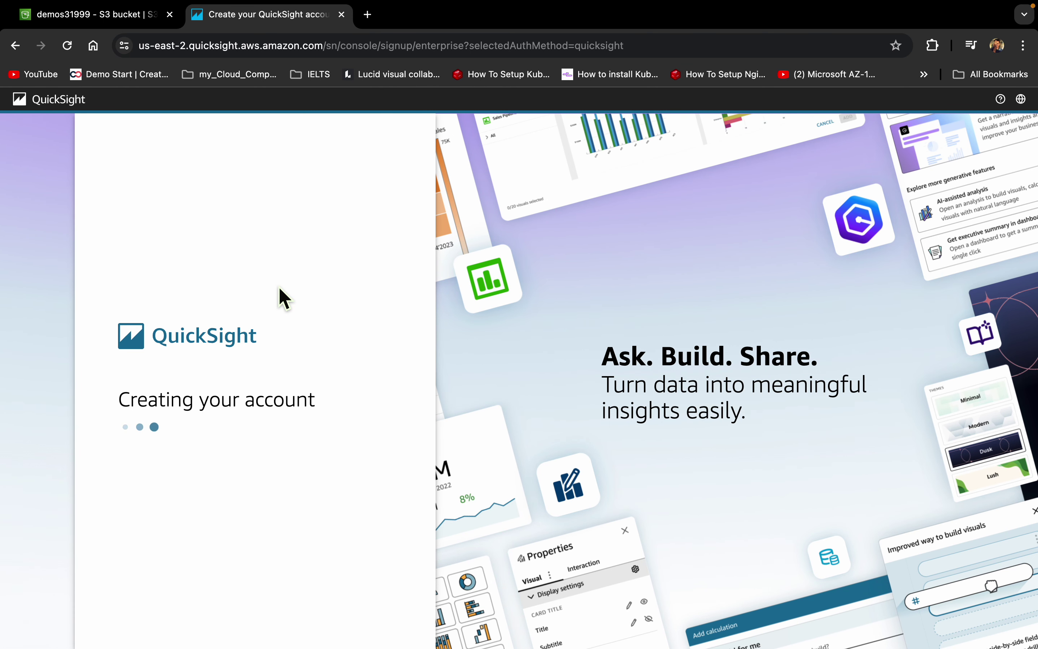
Enter QuickSight once the new account finishes being created
mouse_move(850, 23)
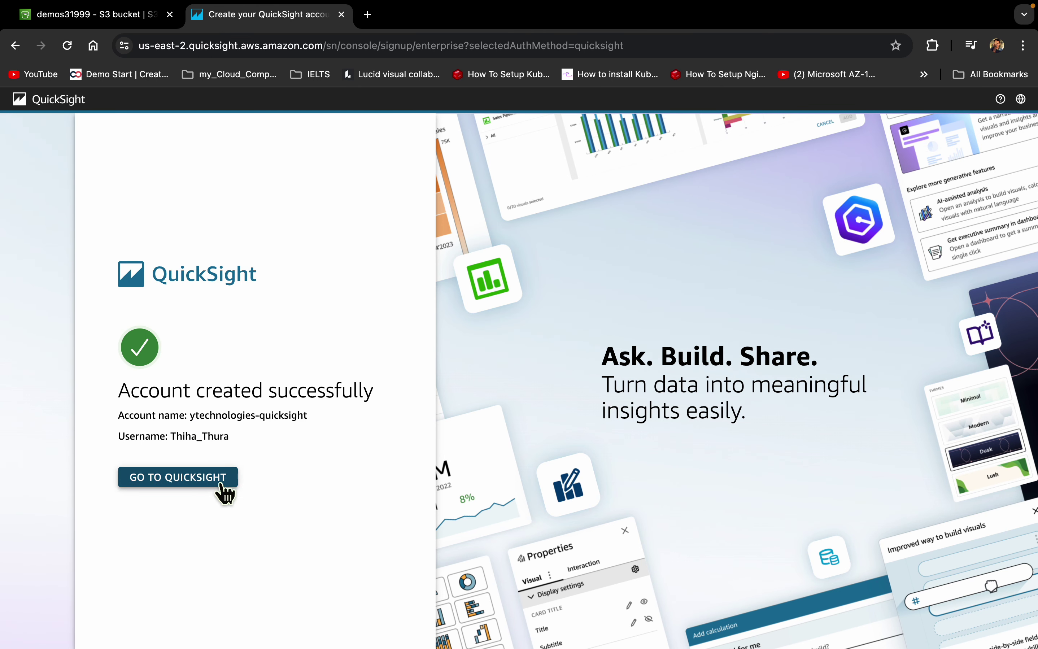
click(218, 485)
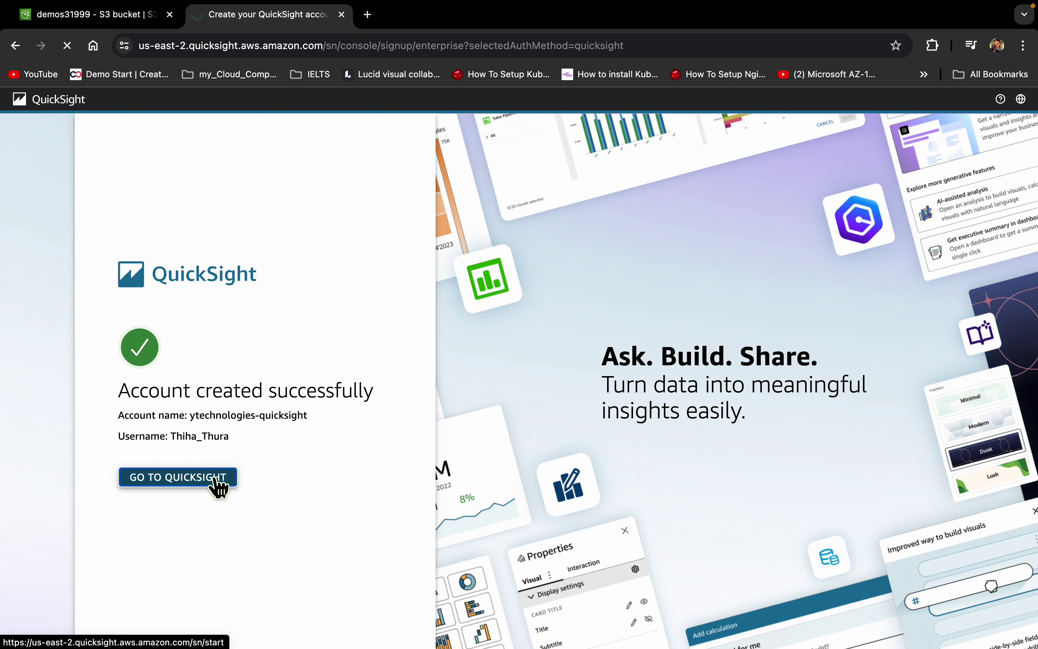
mouse_move(829, 16)
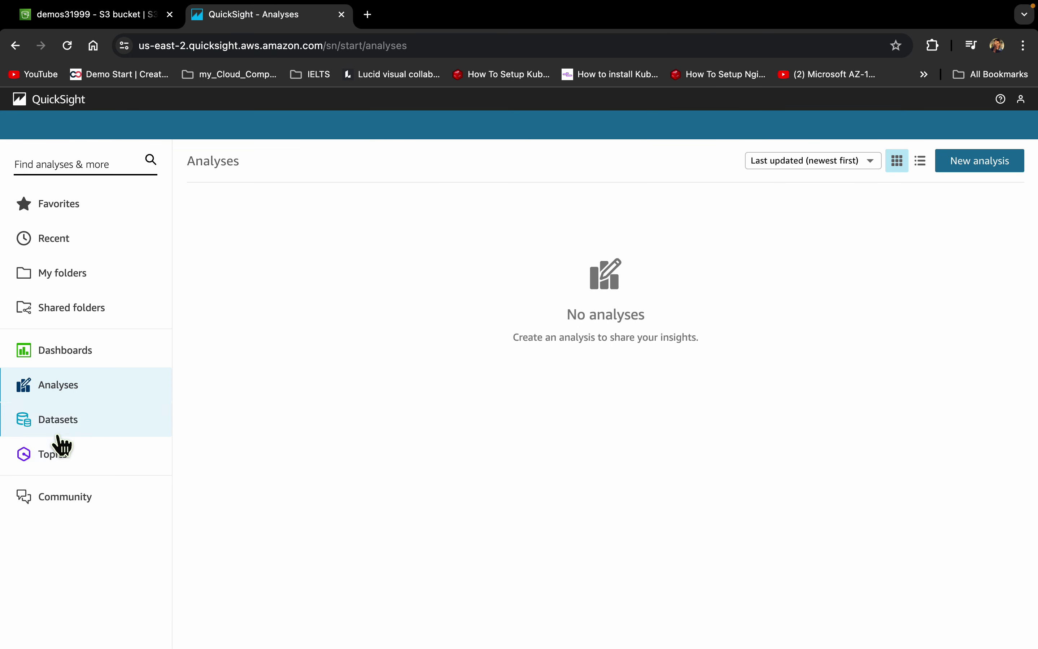
Go to the Datasets page from the left sidebar
click(59, 423)
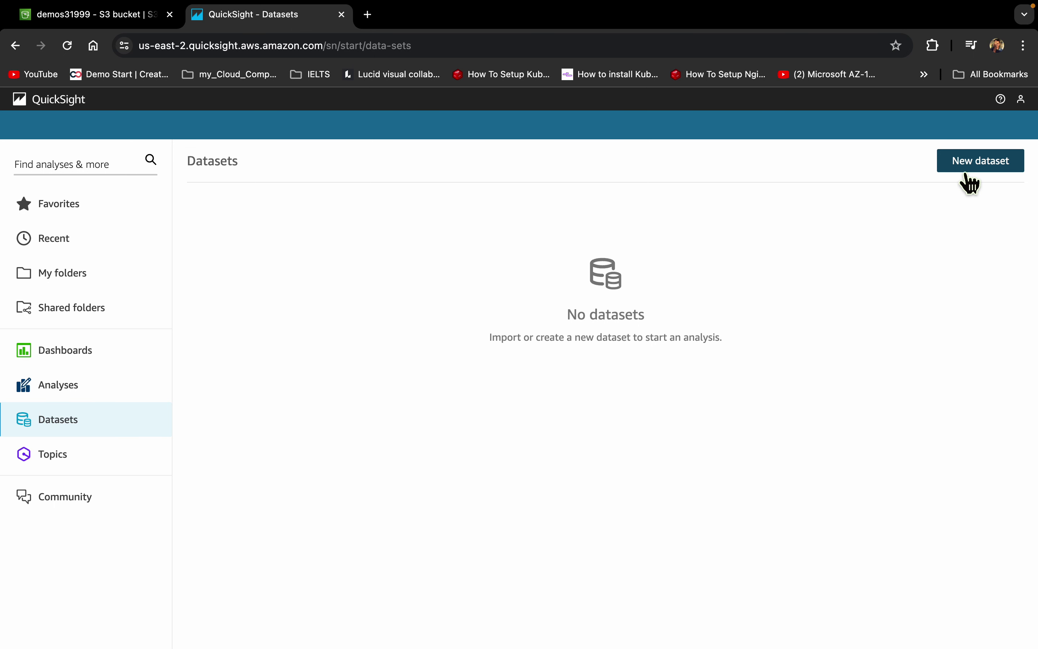
mouse_move(870, 16)
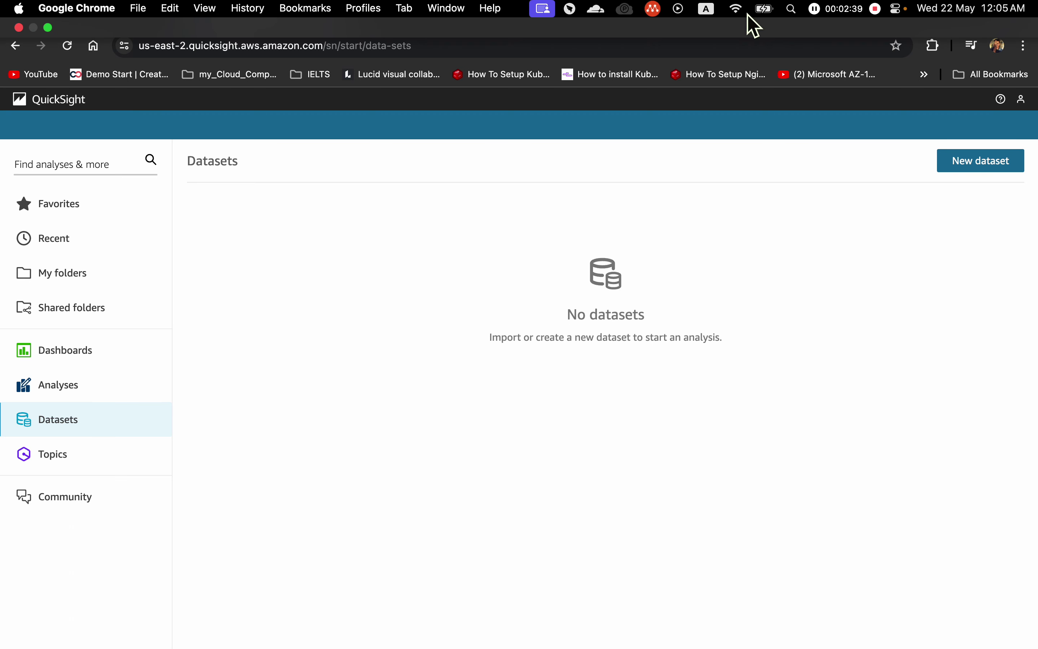
Copy the aws-quicksight repository's HTTPS clone URL on GitHub
key(ctrl+Tab)
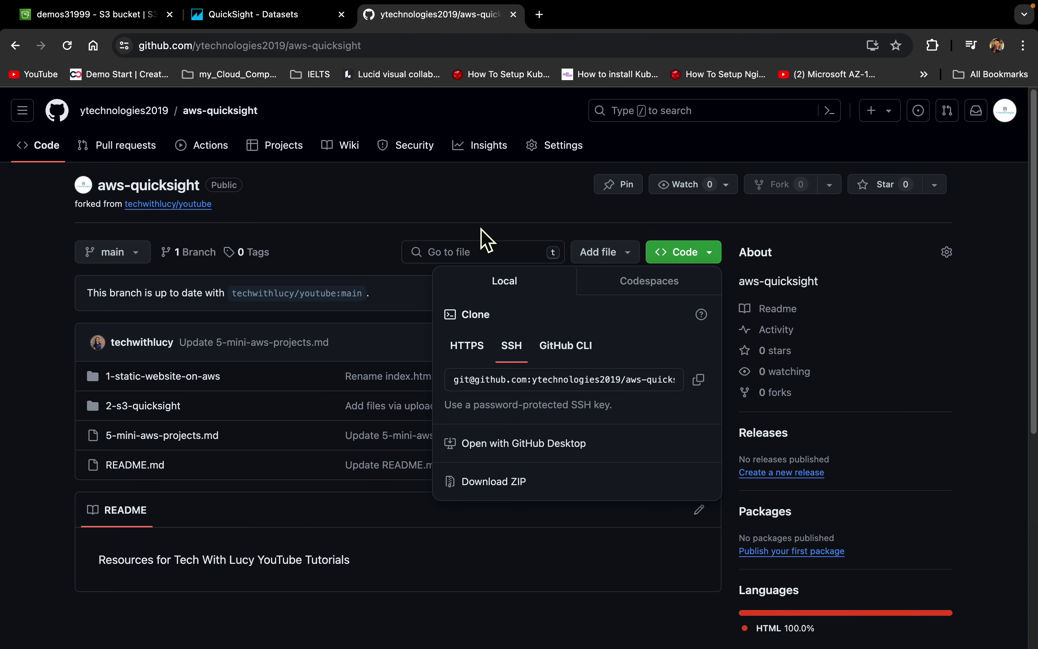
click(480, 212)
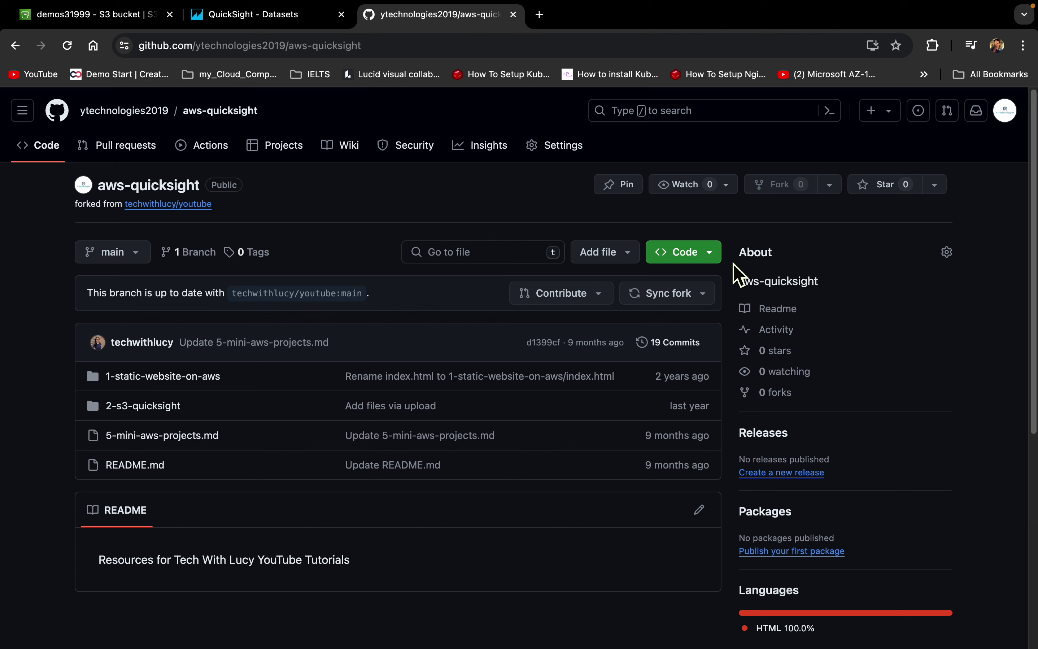
click(695, 258)
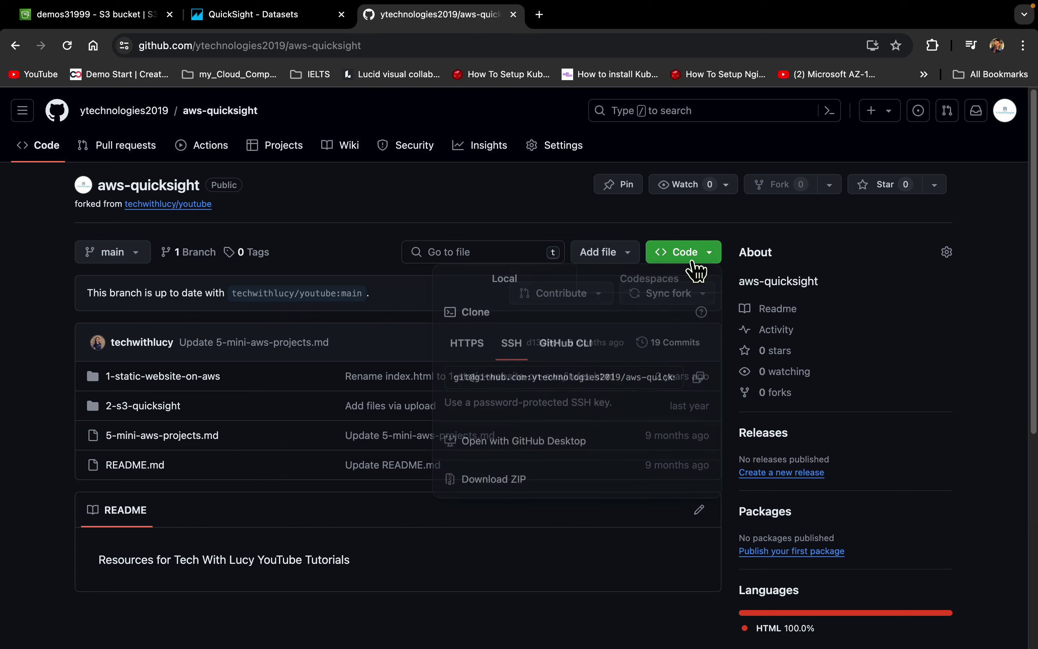
click(485, 348)
click(698, 379)
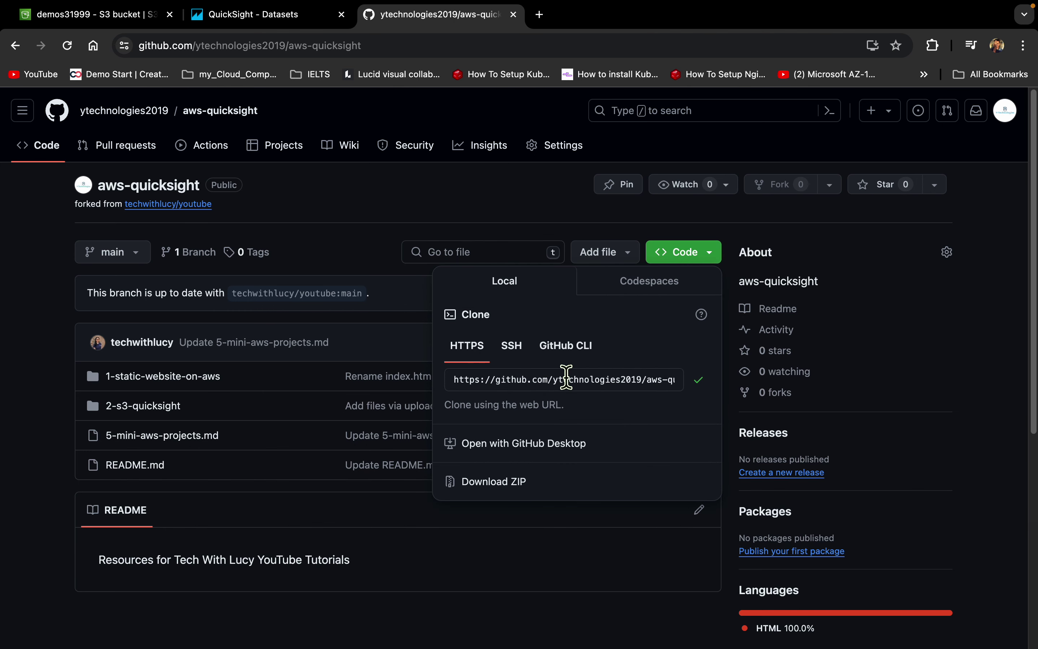
Launch Terminal from the app launcher
key(F4)
text(ter)
key(Return)
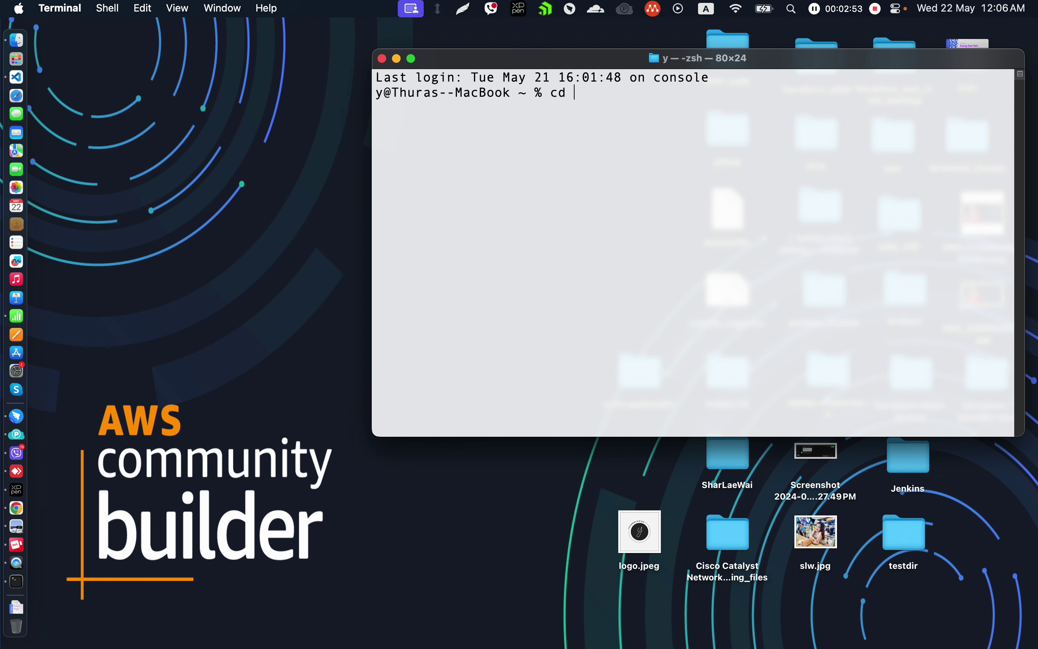
Clone aws-quicksight into Desktop with git clone, then prepare 'open aws-quicksight'
text(cd Desktop)
key(Return)
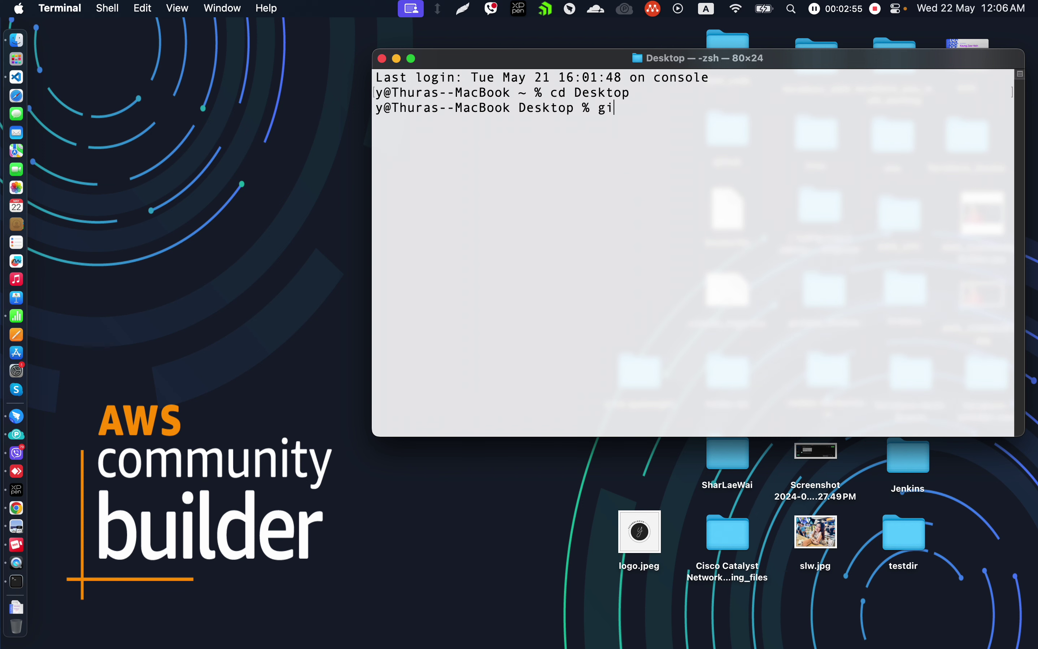
text(git clone)
key(super+v)
key(Return)
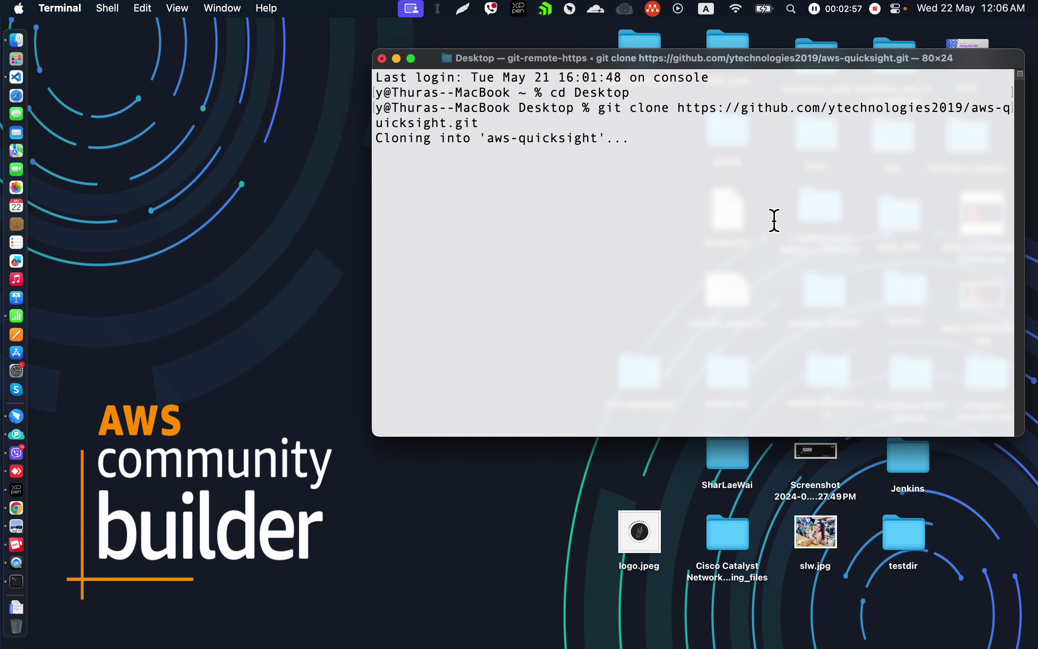
click(816, 8)
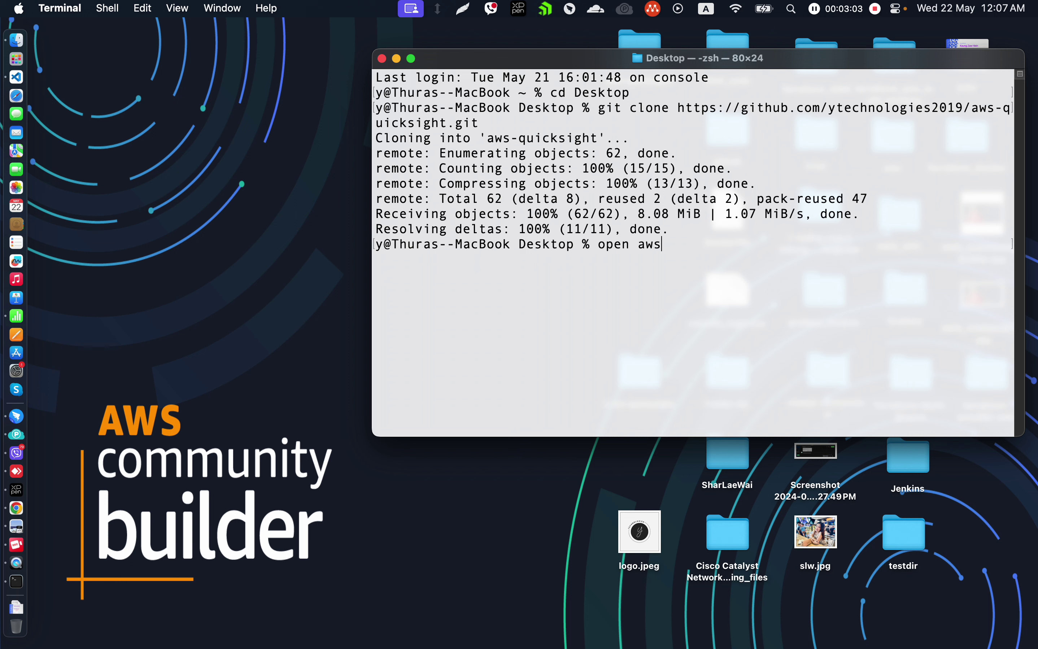
text(open aws-)
key(Tab)
Open the cloned folder in Finder and expand 2-s3-quicksight to find the CSV and manifest.json
key(Return)
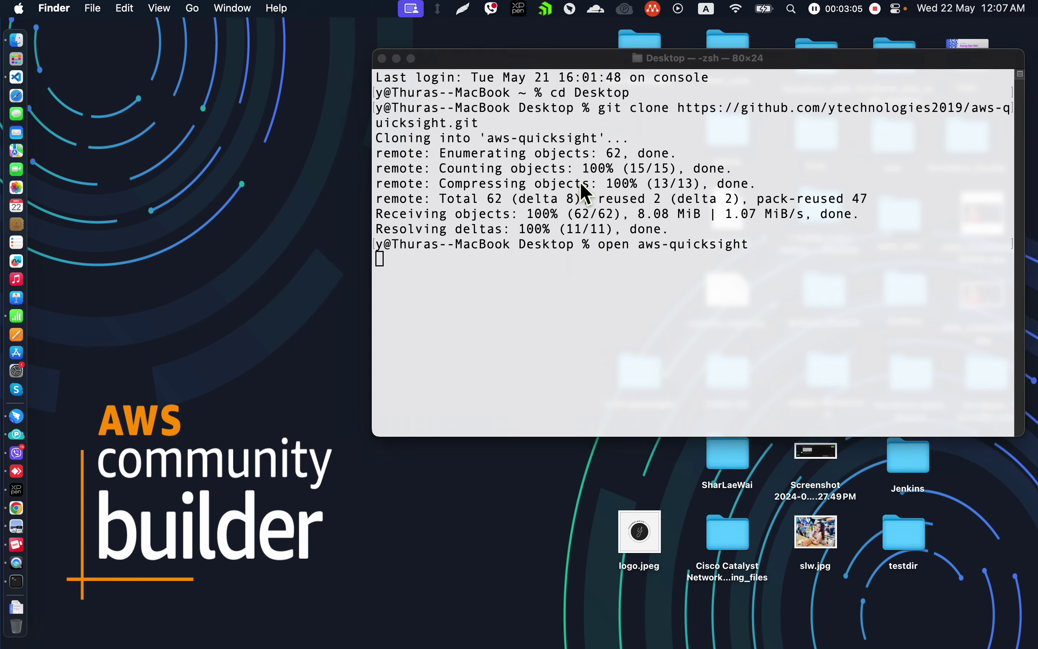
drag(324, 177, 585, 161)
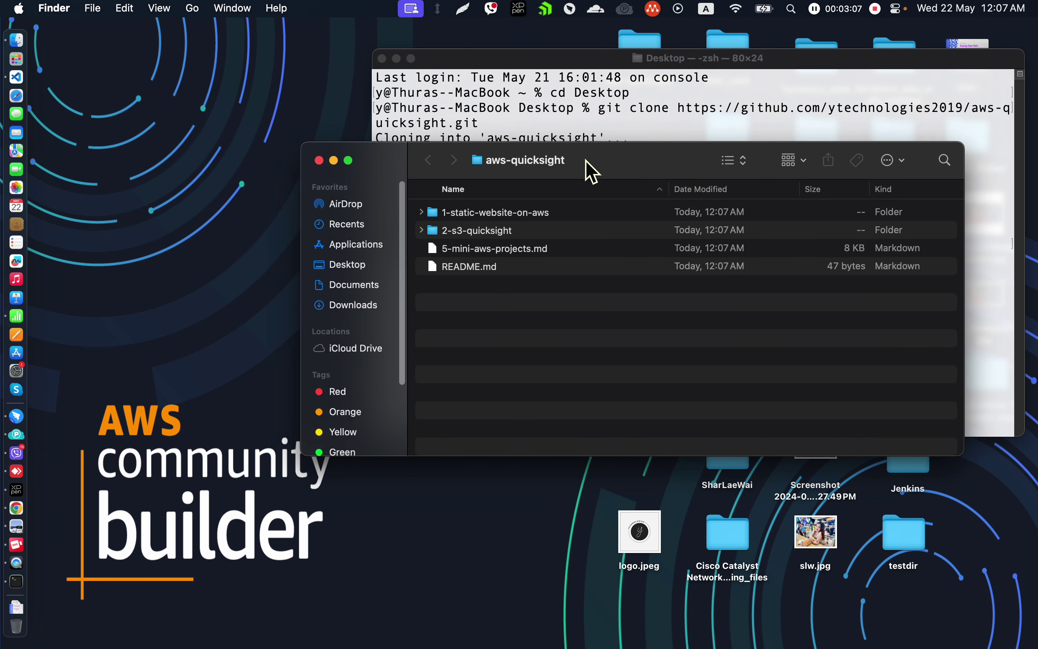
click(424, 231)
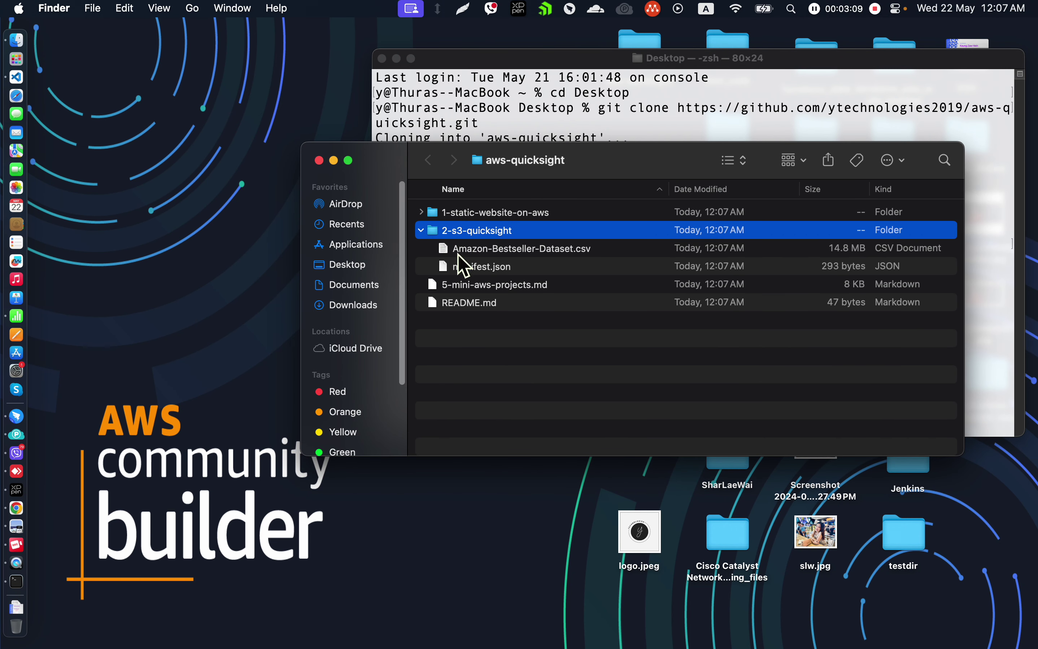
click(483, 251)
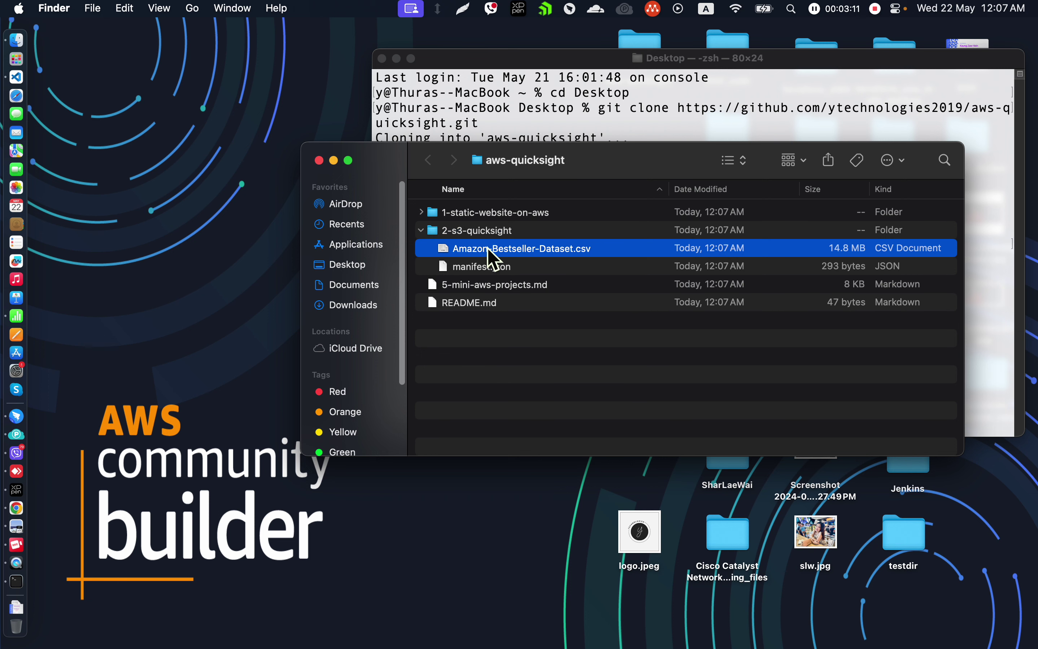
click(494, 287)
click(495, 266)
click(498, 254)
click(488, 275)
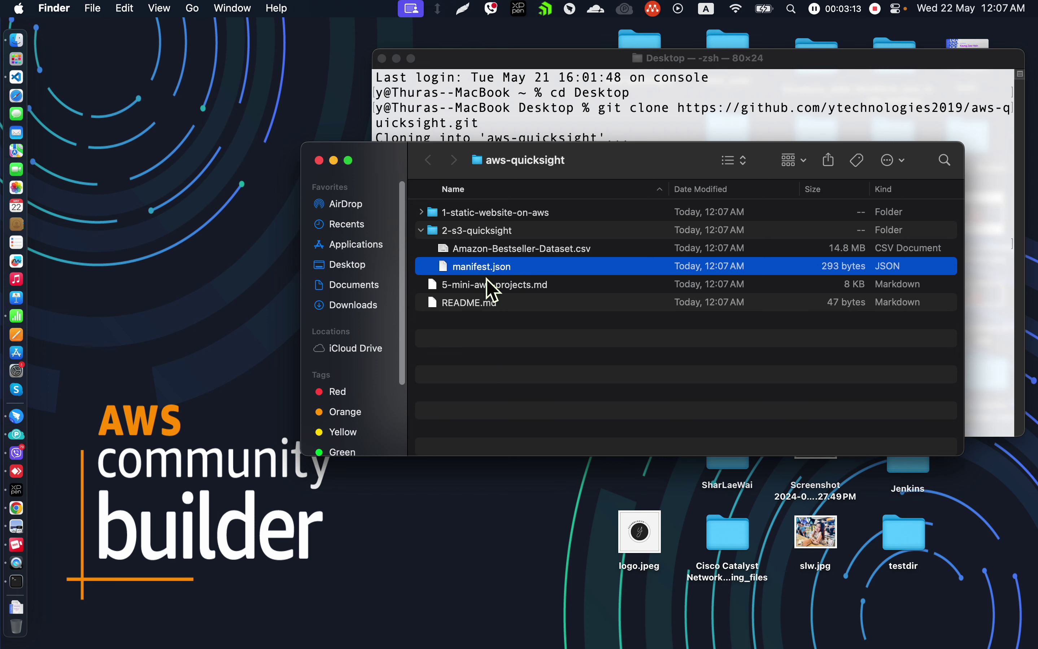
Open manifest.json with Sublime Text
right_click(500, 273)
mouse_move(613, 296)
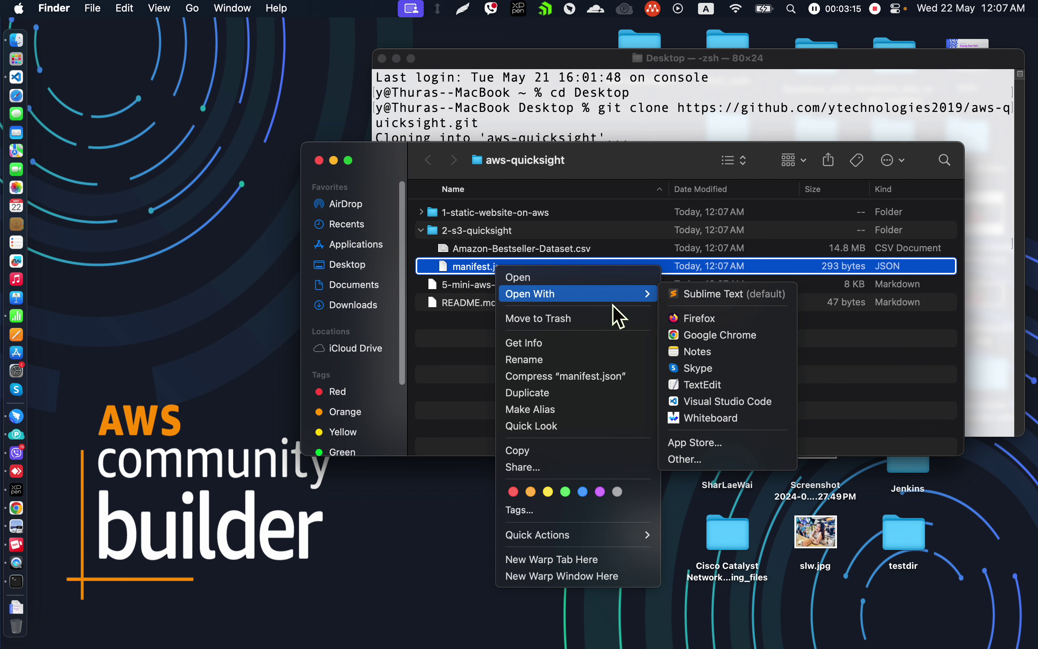
click(724, 301)
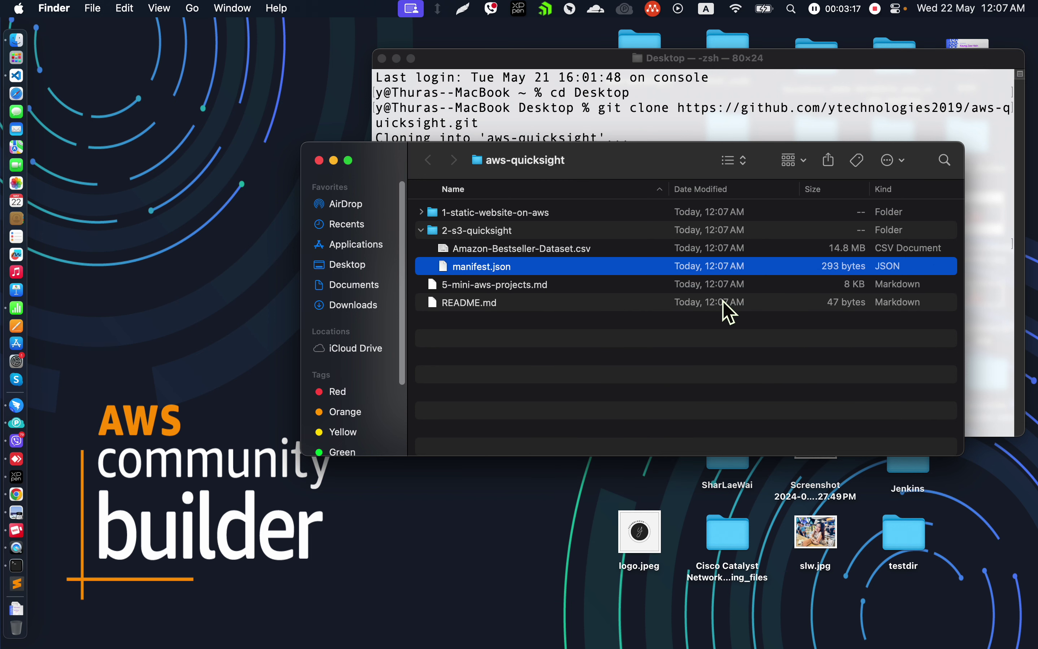
click(624, 248)
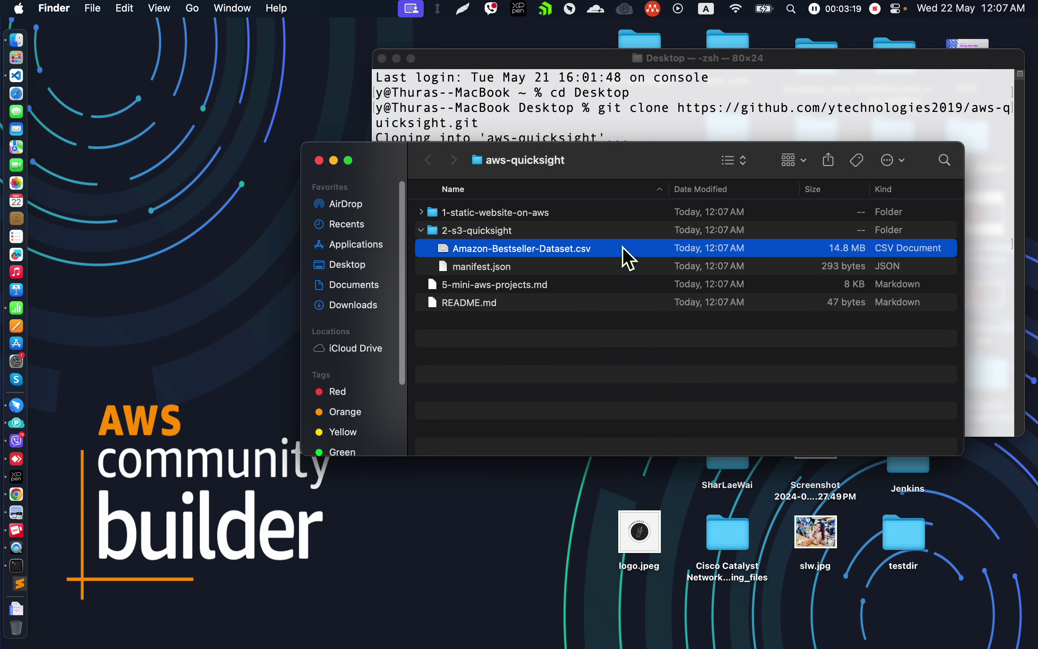
click(611, 266)
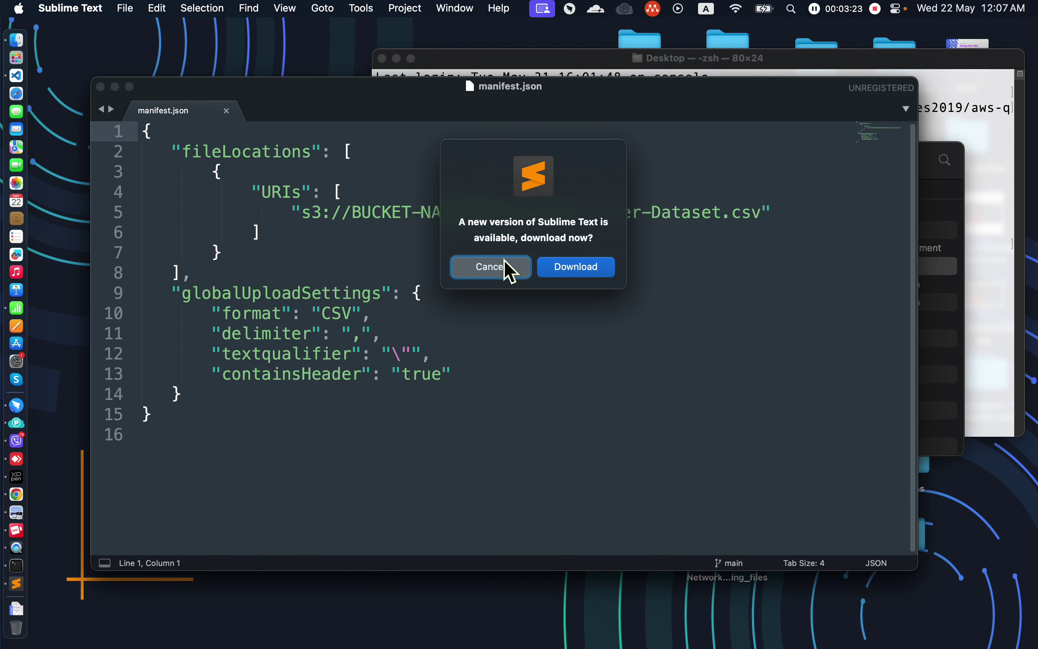
Dismiss the update prompt and copy the demos31999 bucket name from the S3 bucket list
click(506, 270)
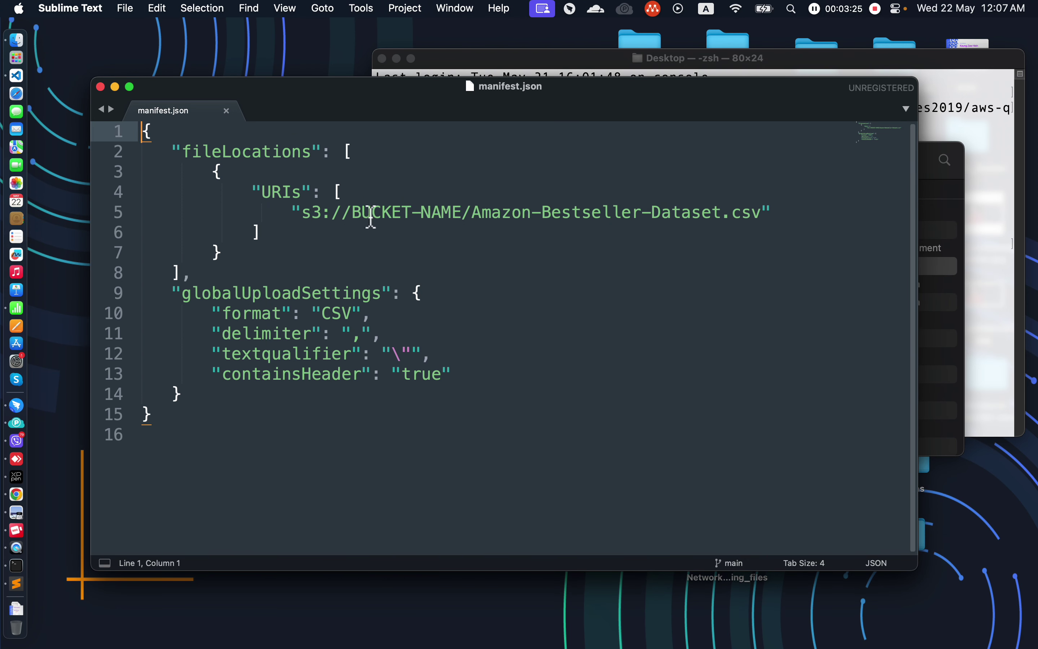
click(349, 221)
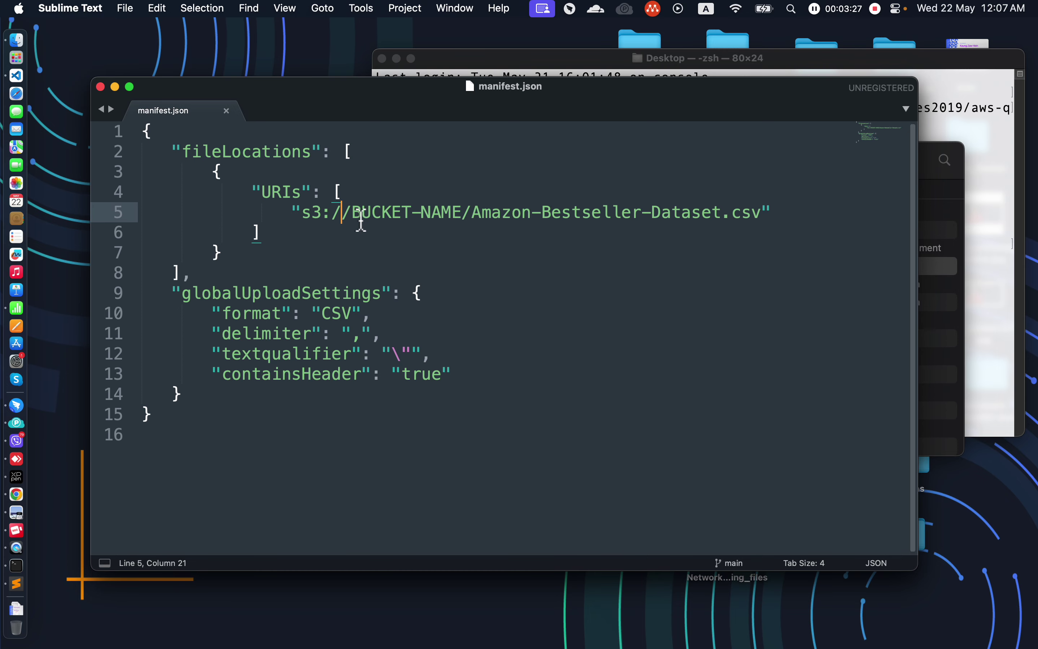
key(super+Tab)
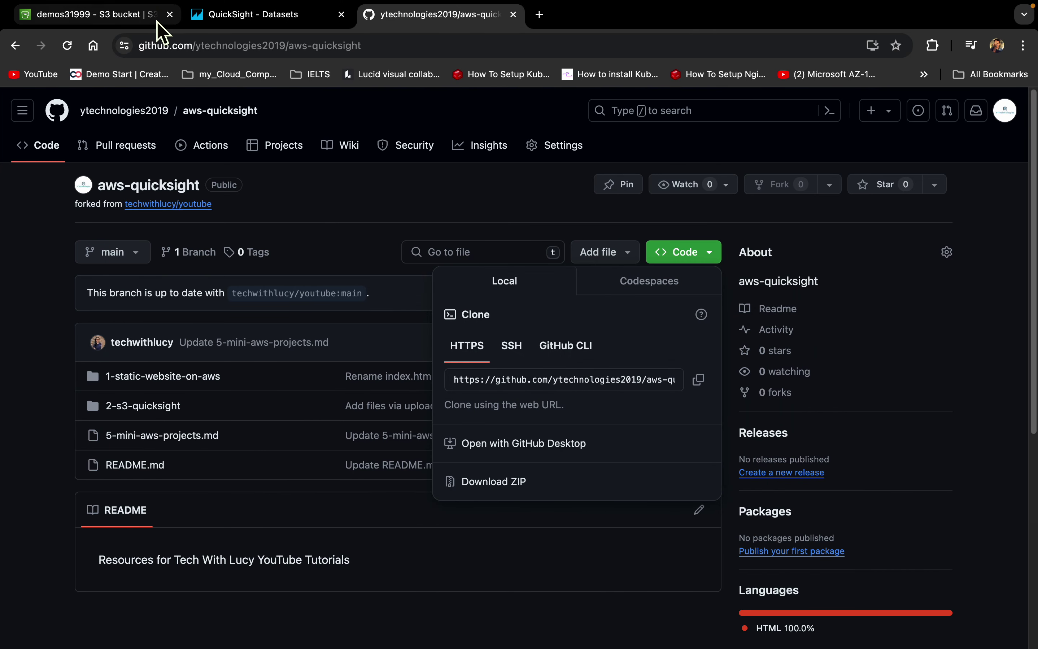
click(153, 20)
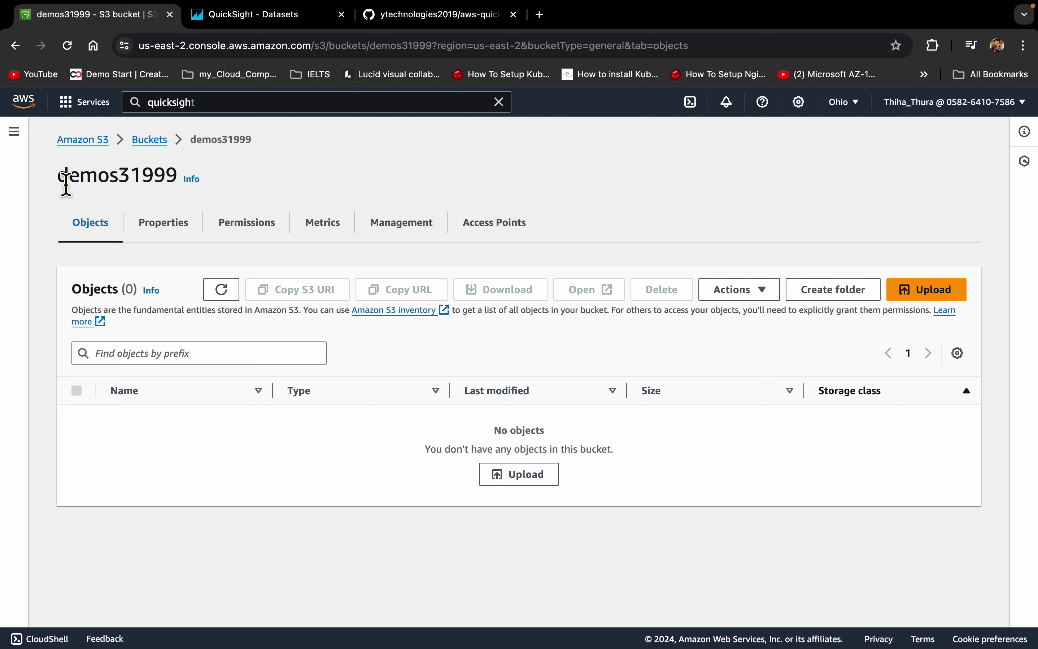
drag(66, 185, 189, 189)
click(151, 139)
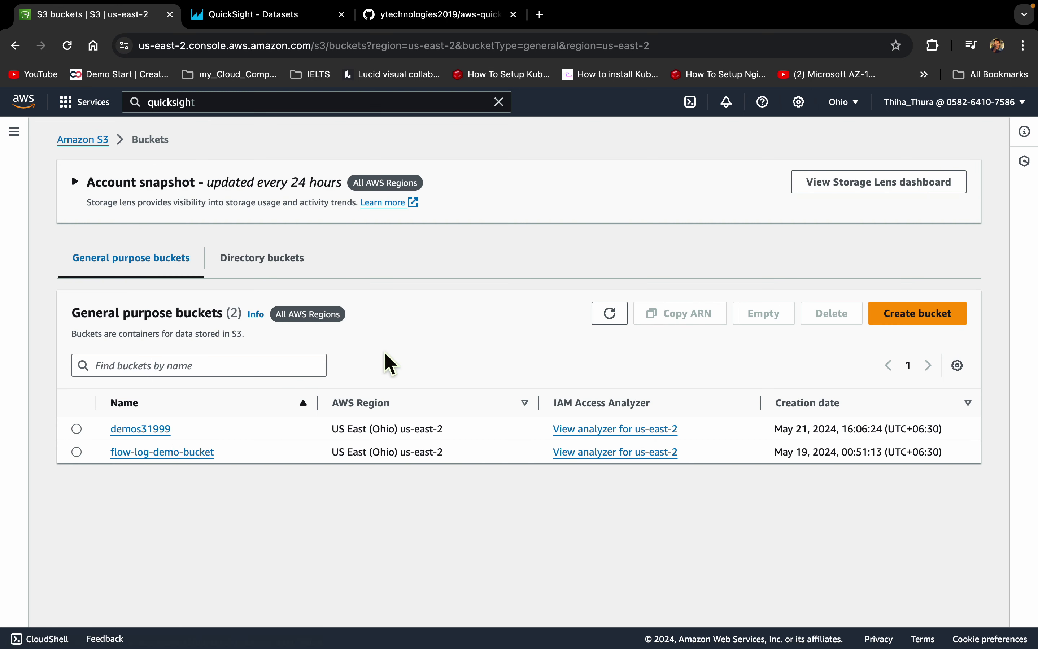
click(79, 429)
click(700, 322)
key(ctrl+Left)
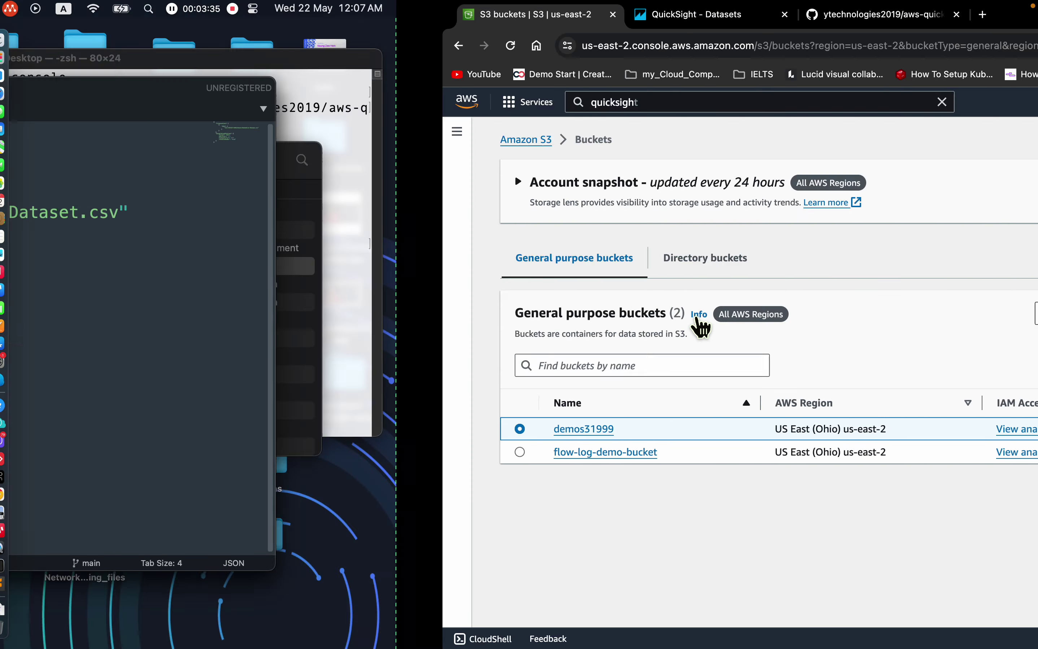
key(ctrl+Right)
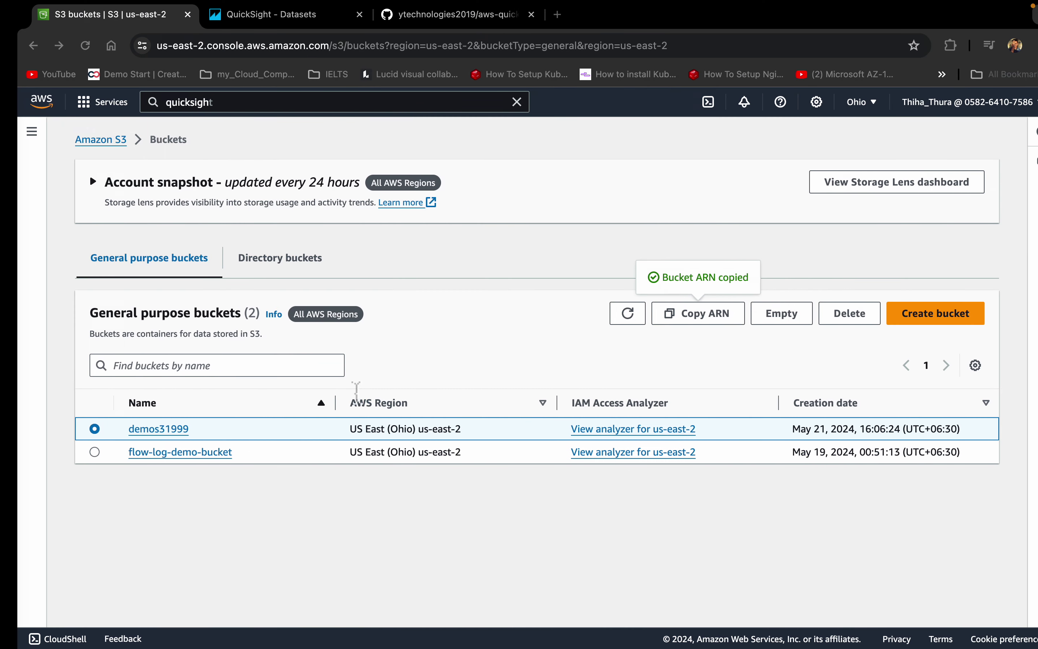
drag(109, 428, 190, 432)
key(super+c)
Replace BUCKET-NAME on line 5 with demos31999 and save manifest.json
key(ctrl+Left)
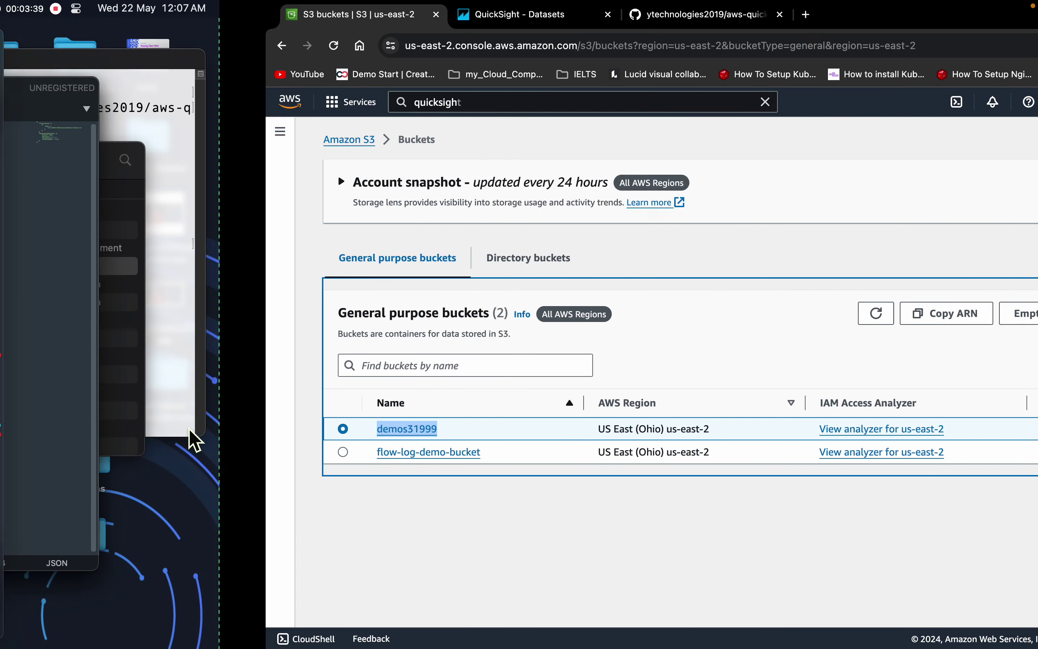
drag(354, 217, 471, 208)
key(super+v)
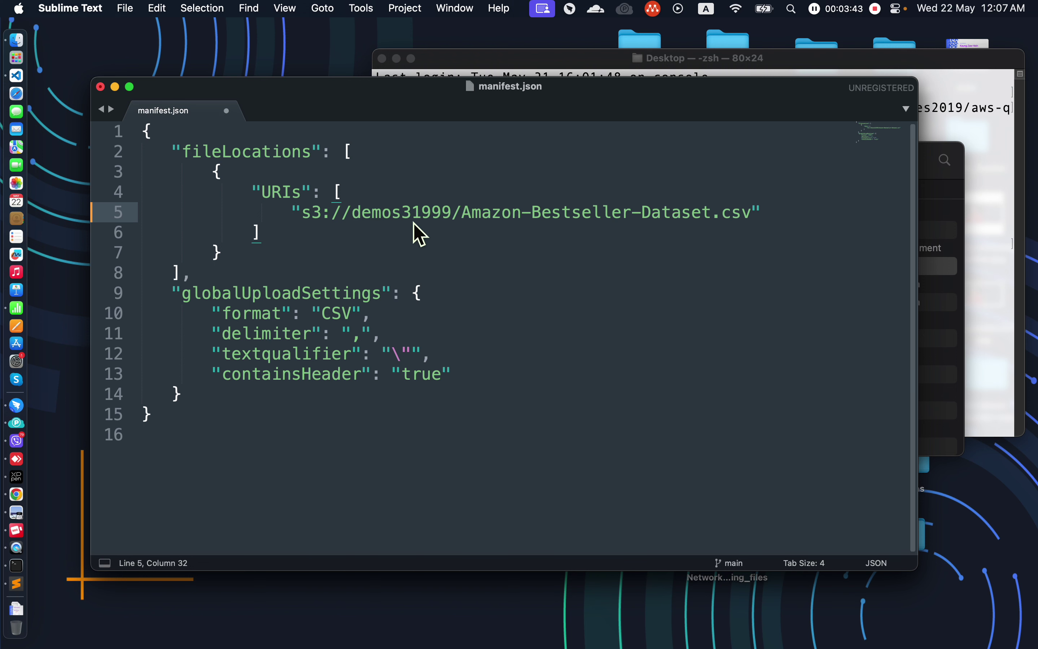
key(super+s)
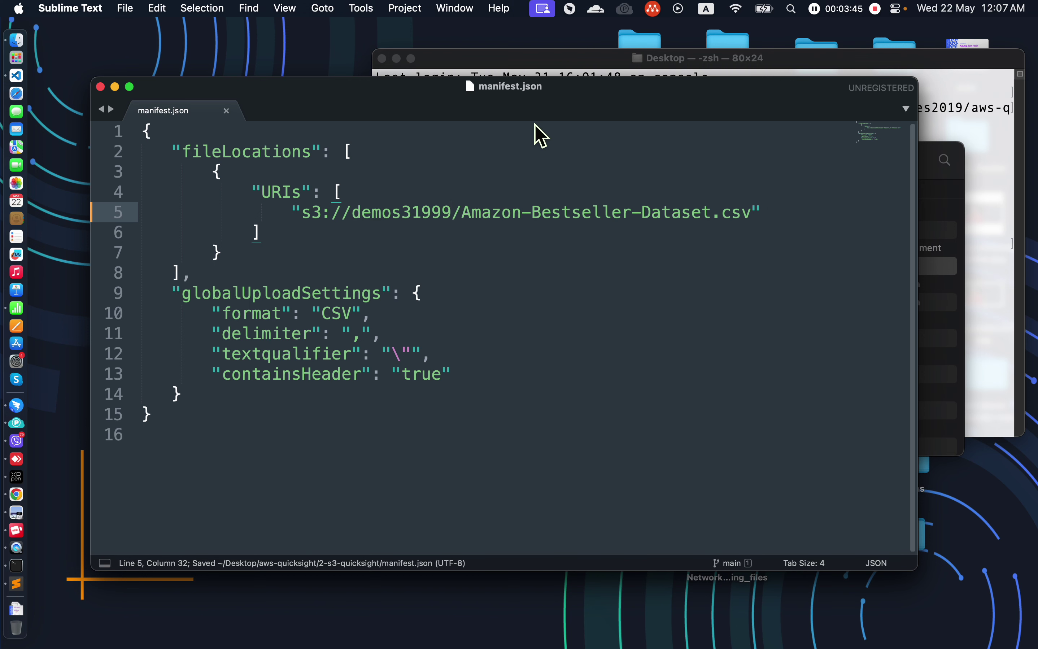
Select Amazon-Bestseller-Dataset.csv and manifest.json in the 2-s3-quicksight folder, and open the demos31999 bucket
click(932, 206)
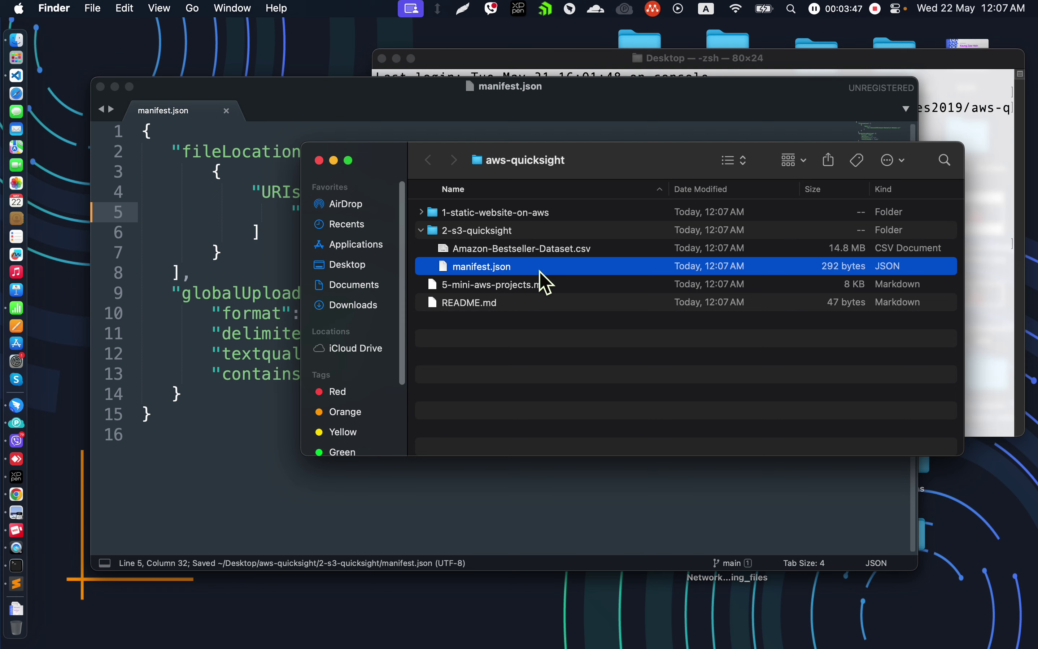
click(279, 317)
click(936, 231)
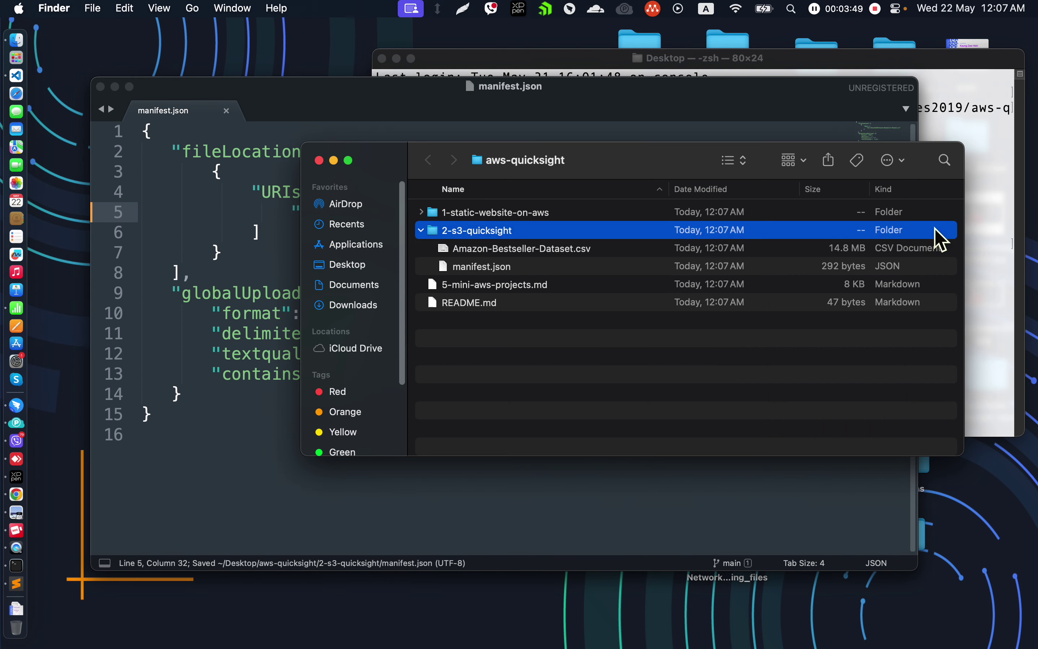
click(776, 254)
shift+click(742, 268)
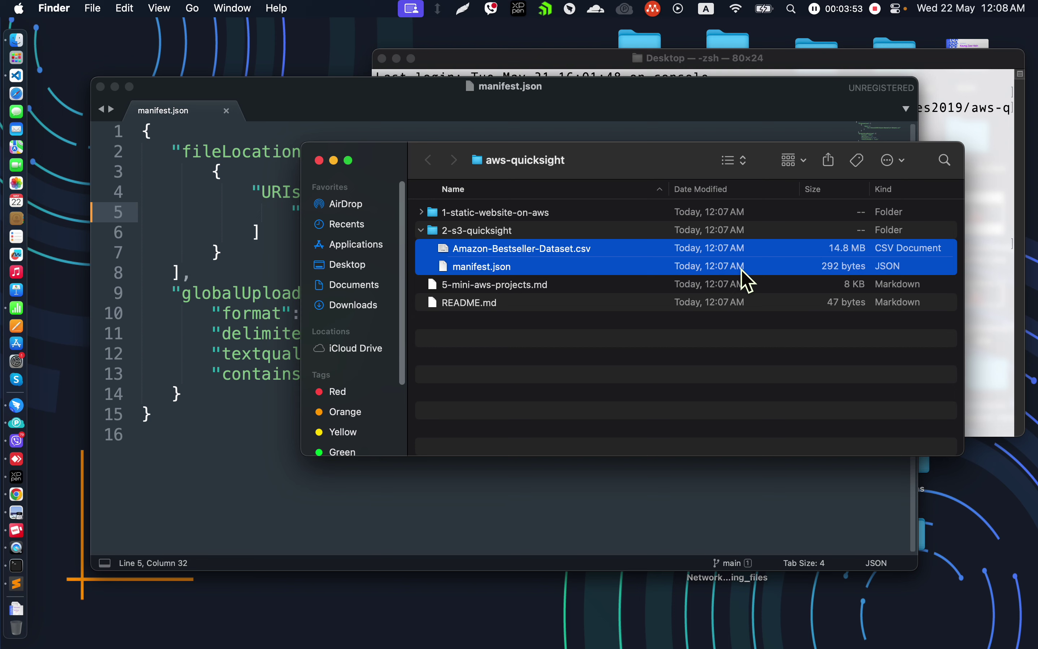
drag(742, 269, 146, 431)
click(142, 429)
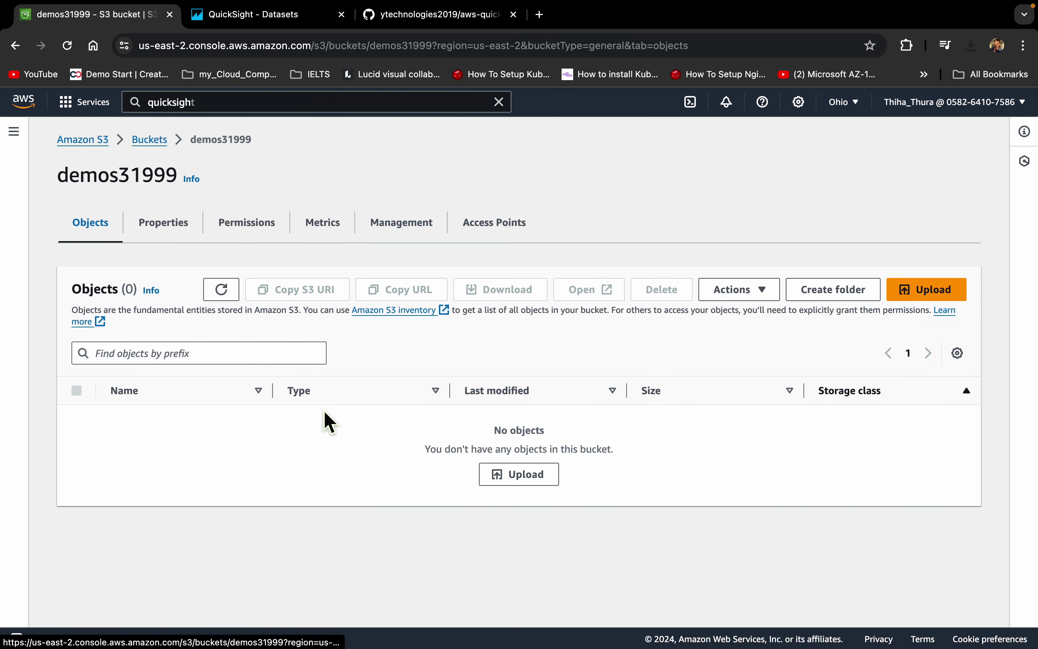
key(ctrl+Left)
Drop both files into demos31999, upload them, and return to QuickSight Datasets
drag(560, 270, 688, 492)
mouse_move(864, 5)
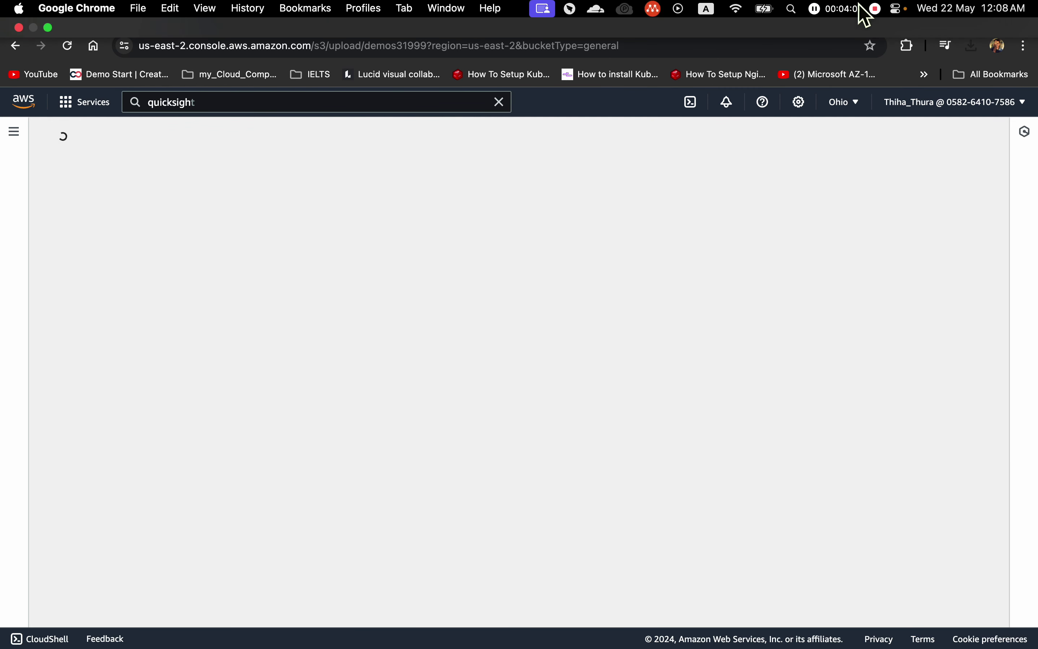
click(624, 605)
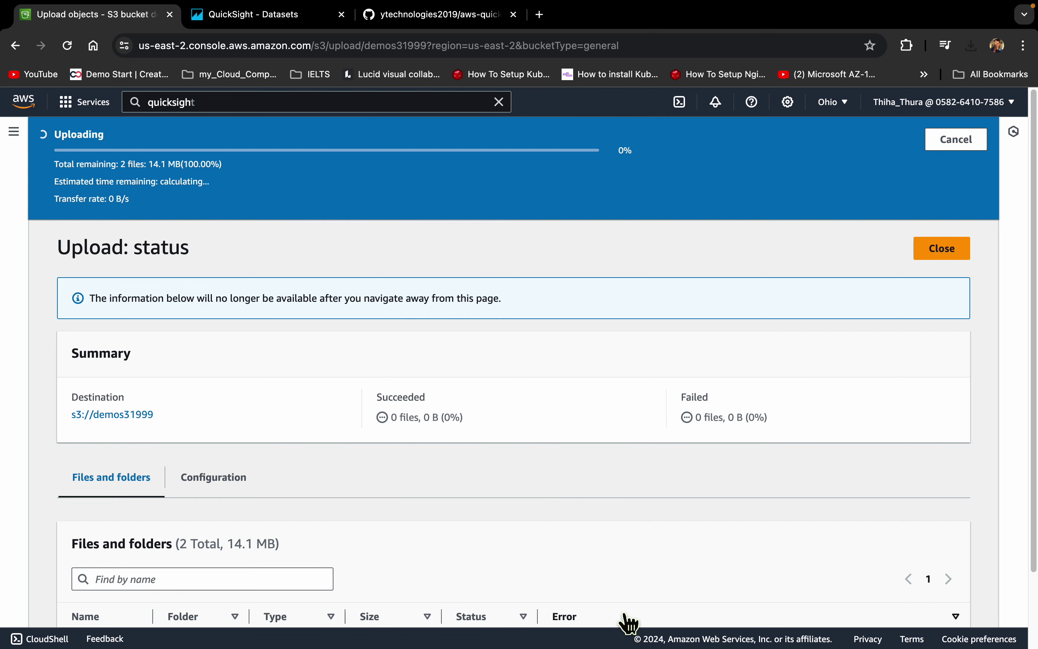
scroll(552, 476, down, 2)
mouse_move(829, 17)
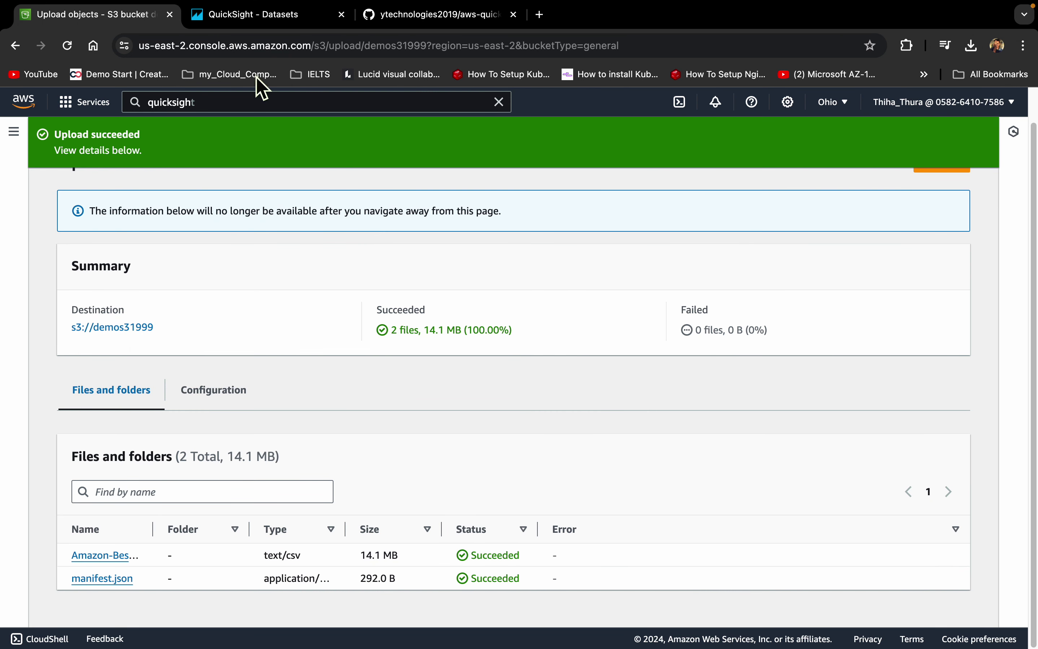
click(278, 17)
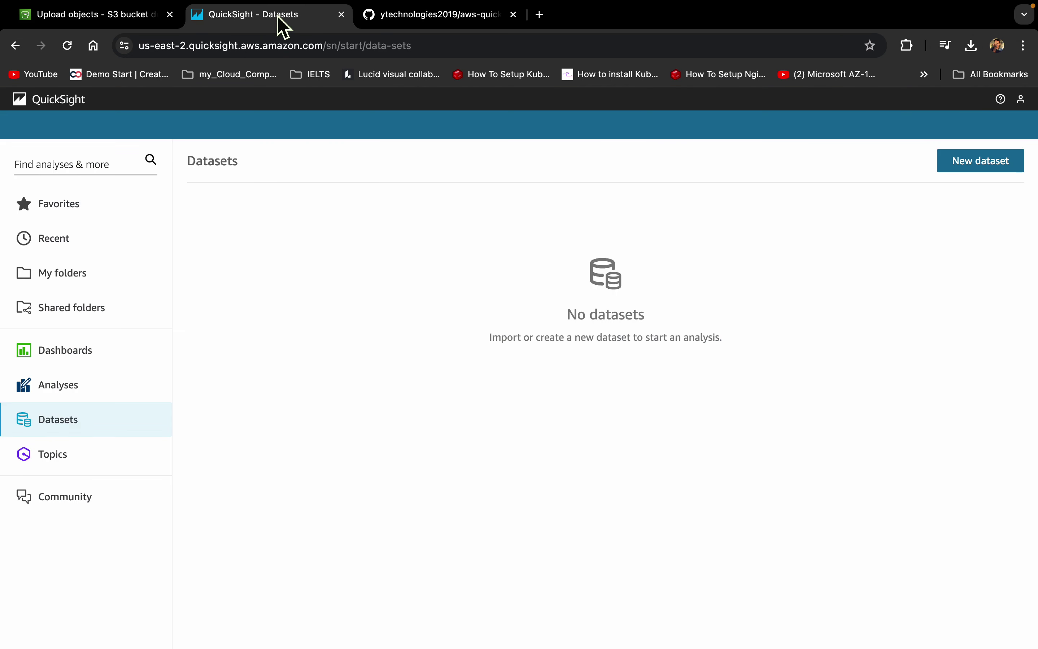
Start a new S3 dataset and name the data source demo-dataset
click(998, 164)
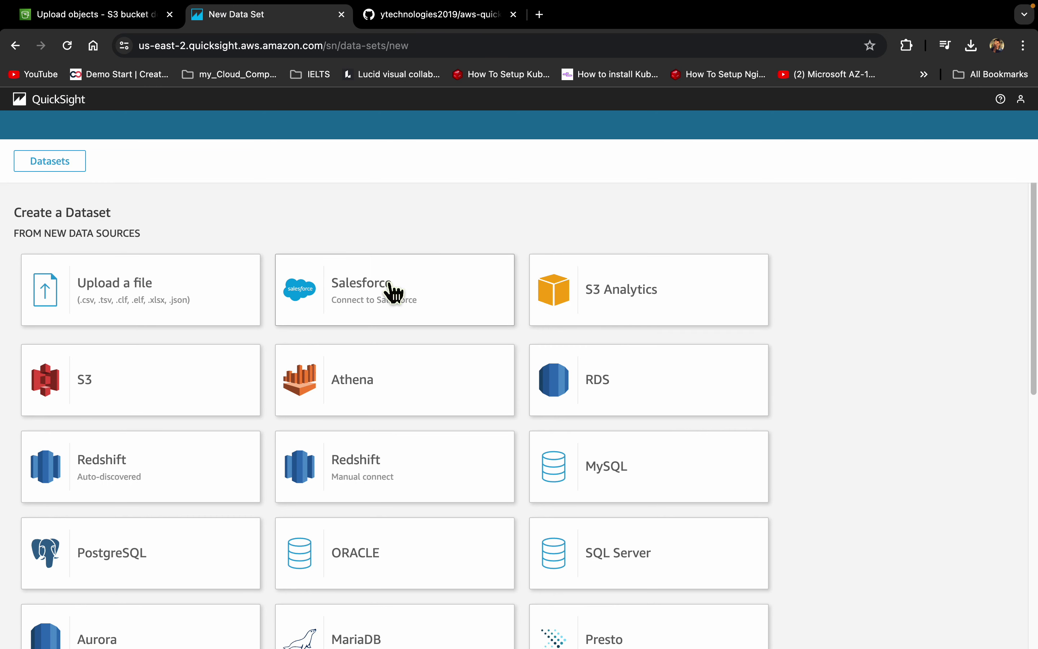
scroll(369, 262, down, 2)
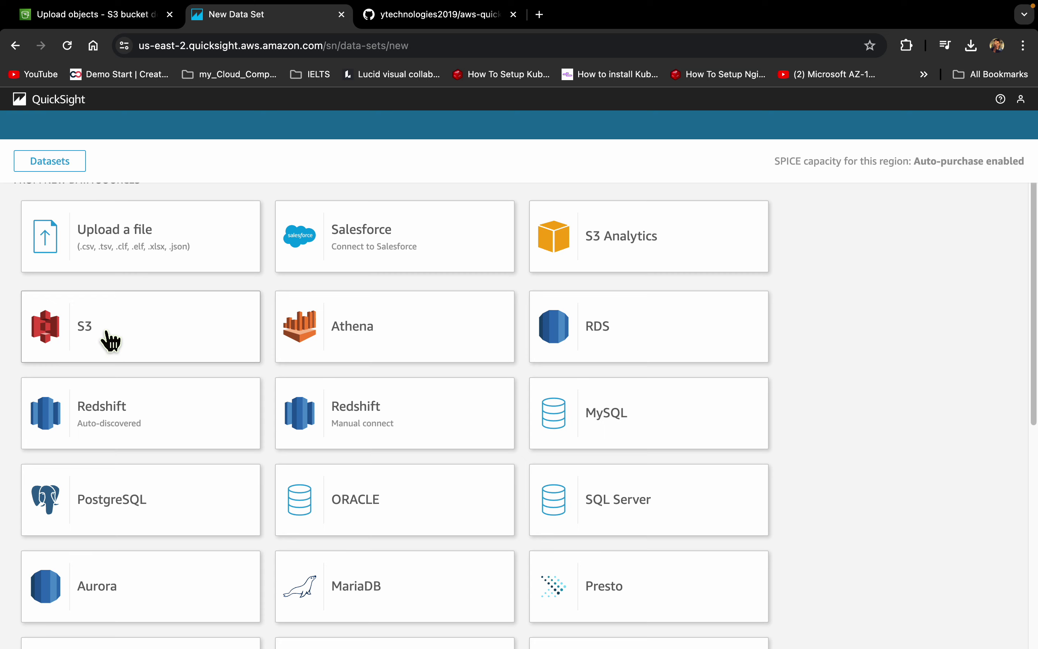
click(107, 339)
click(457, 201)
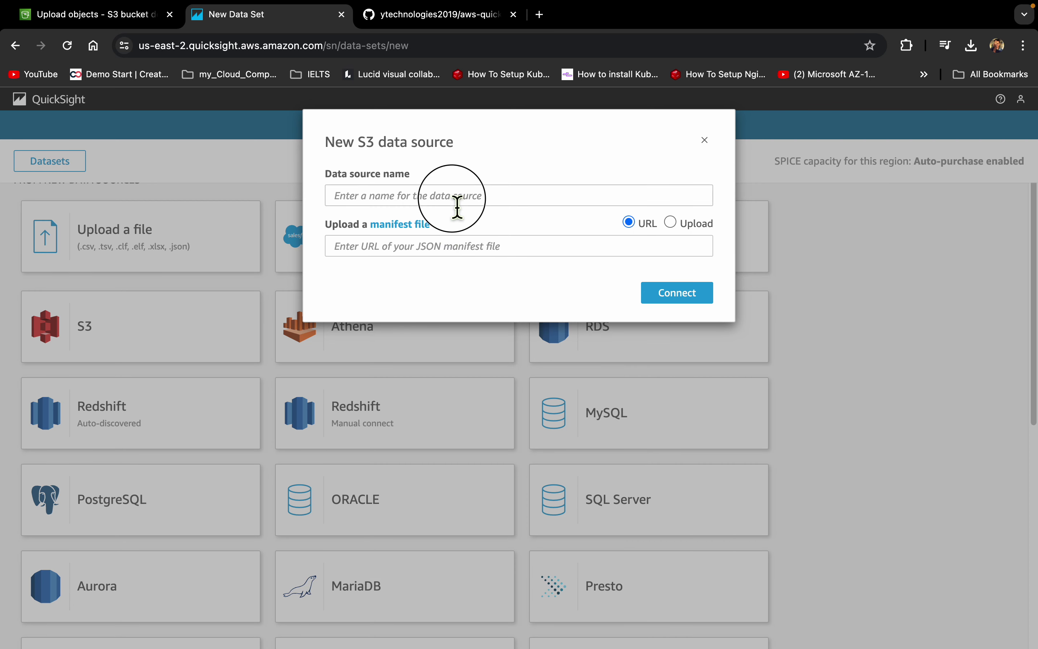
click(429, 176)
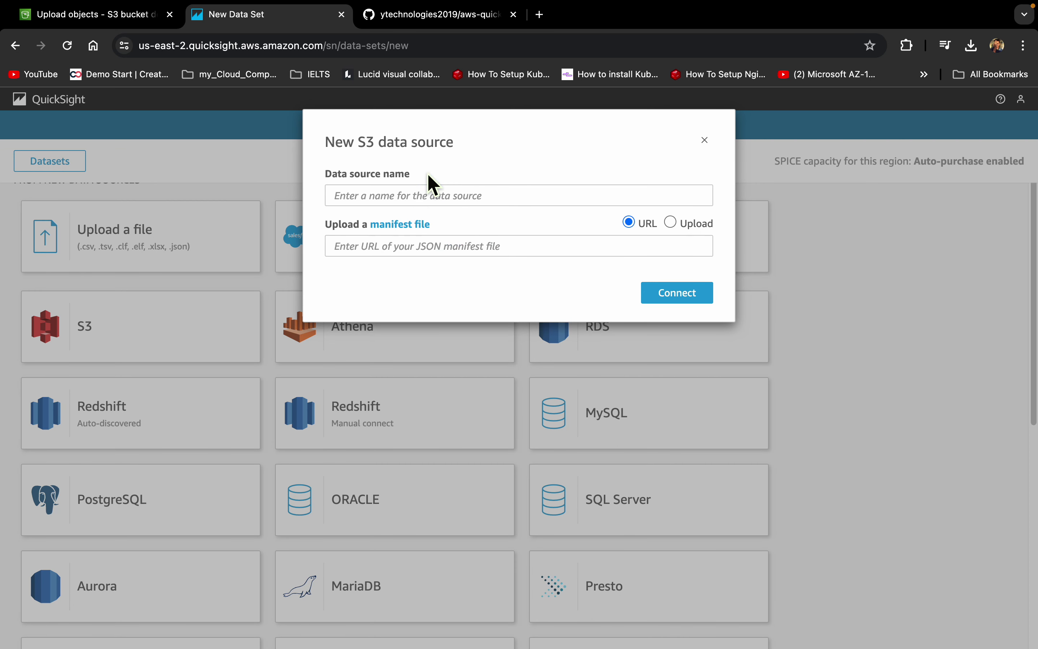
click(399, 202)
click(449, 229)
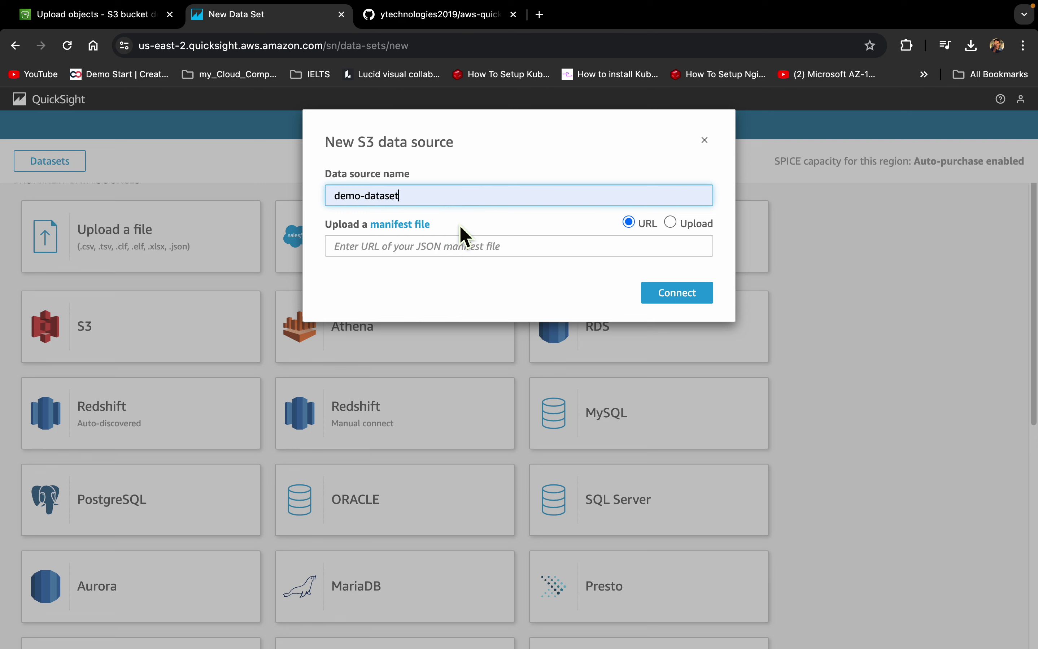
click(350, 249)
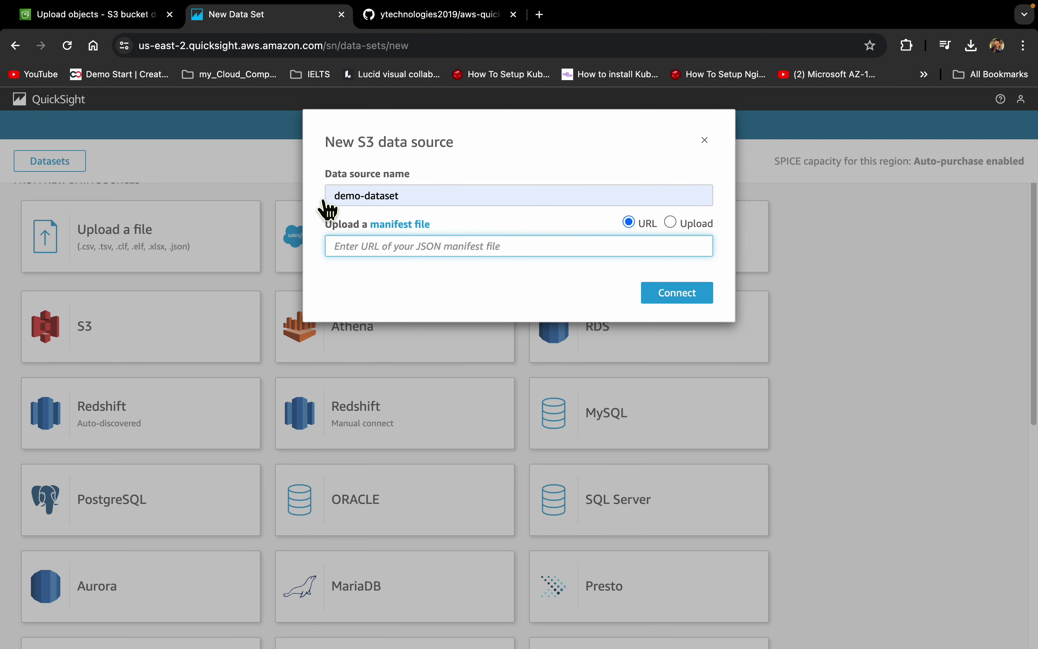
Copy the bucket name demos31999 from the S3 console into the manifest URL field
click(148, 20)
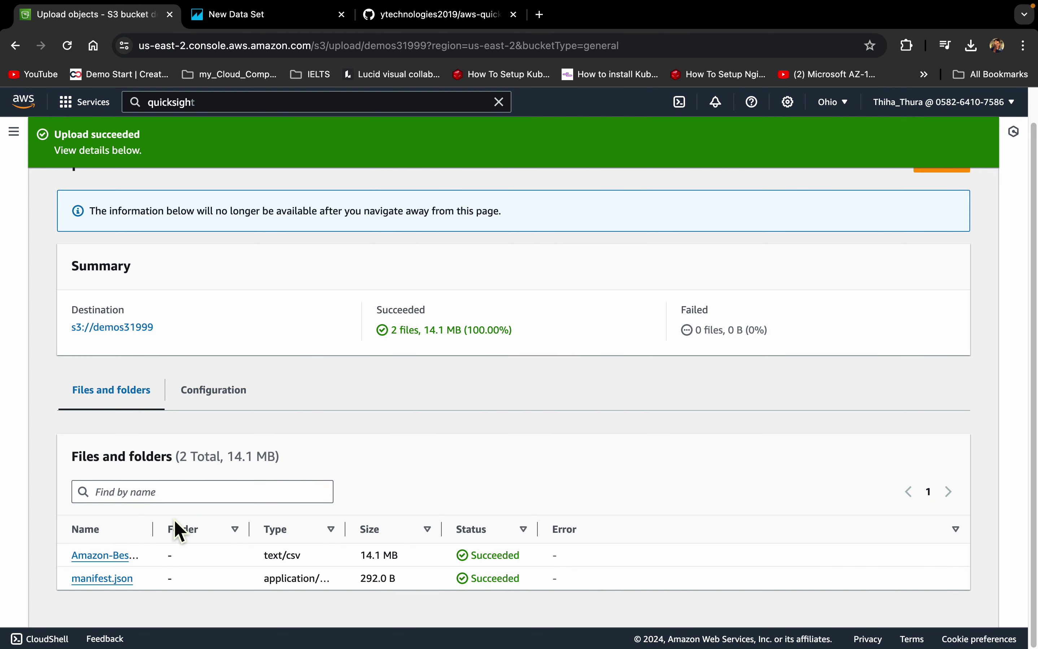
scroll(187, 264, up, 2)
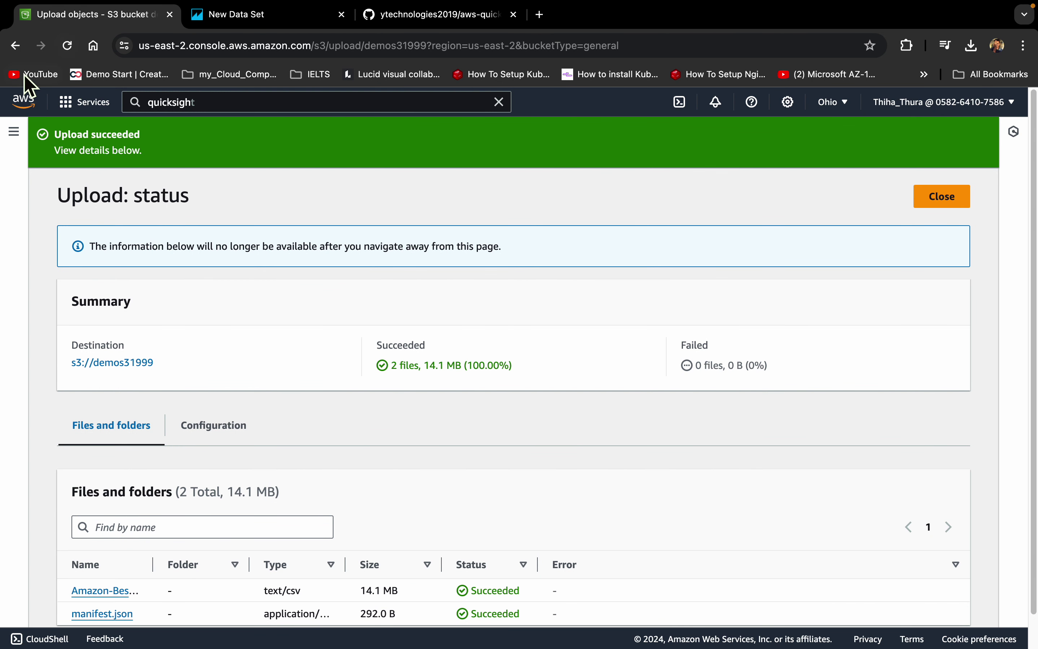
scroll(139, 401, down, 1)
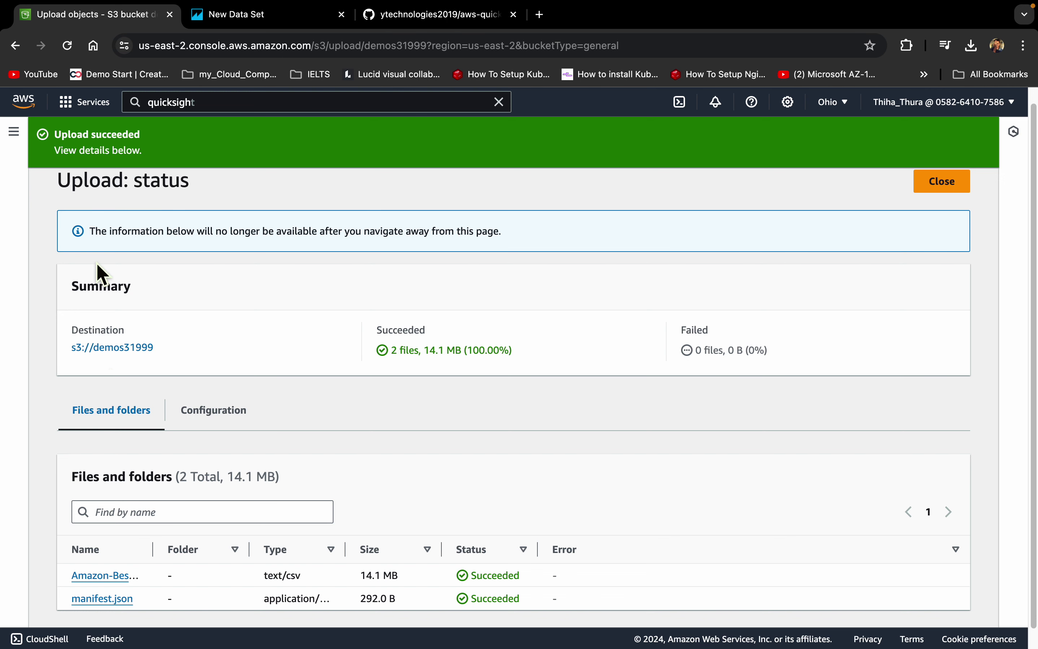
click(14, 46)
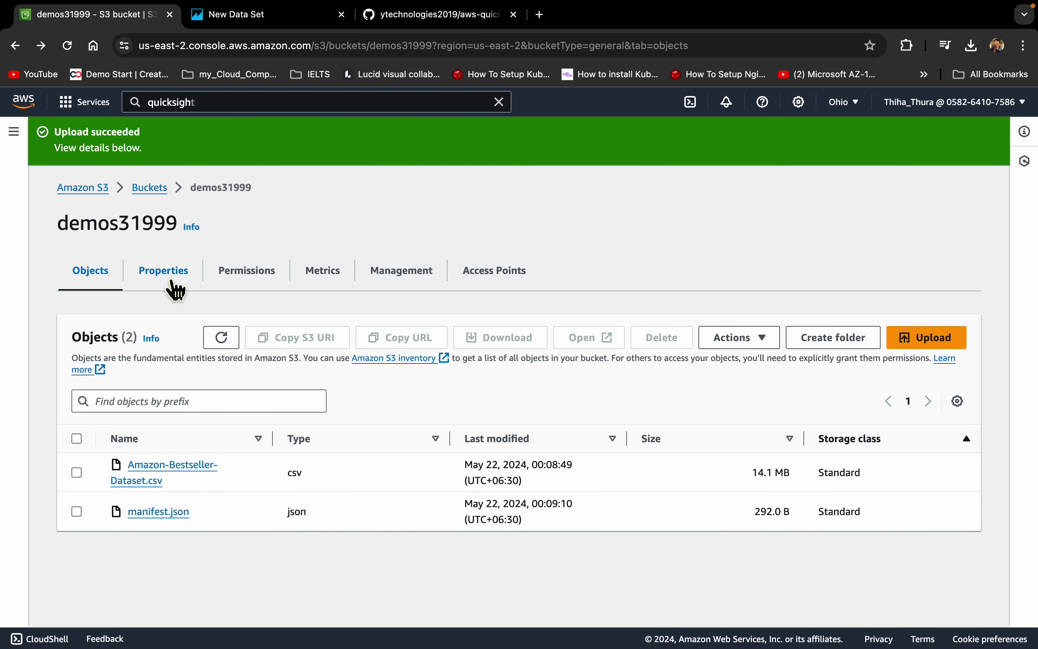
click(149, 187)
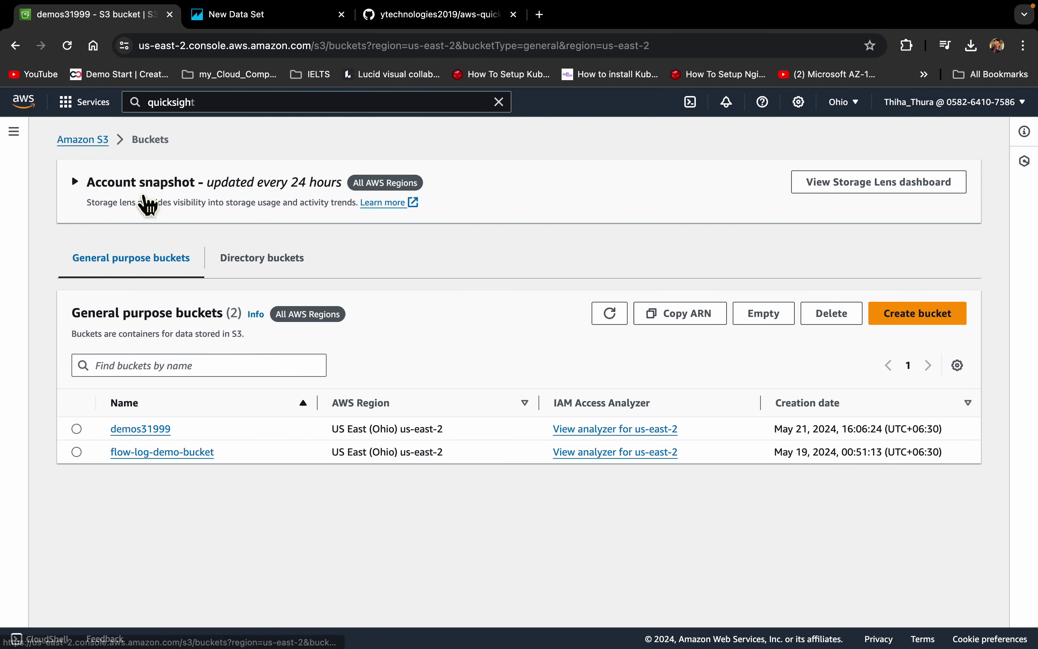
drag(105, 429, 206, 429)
key(super+c)
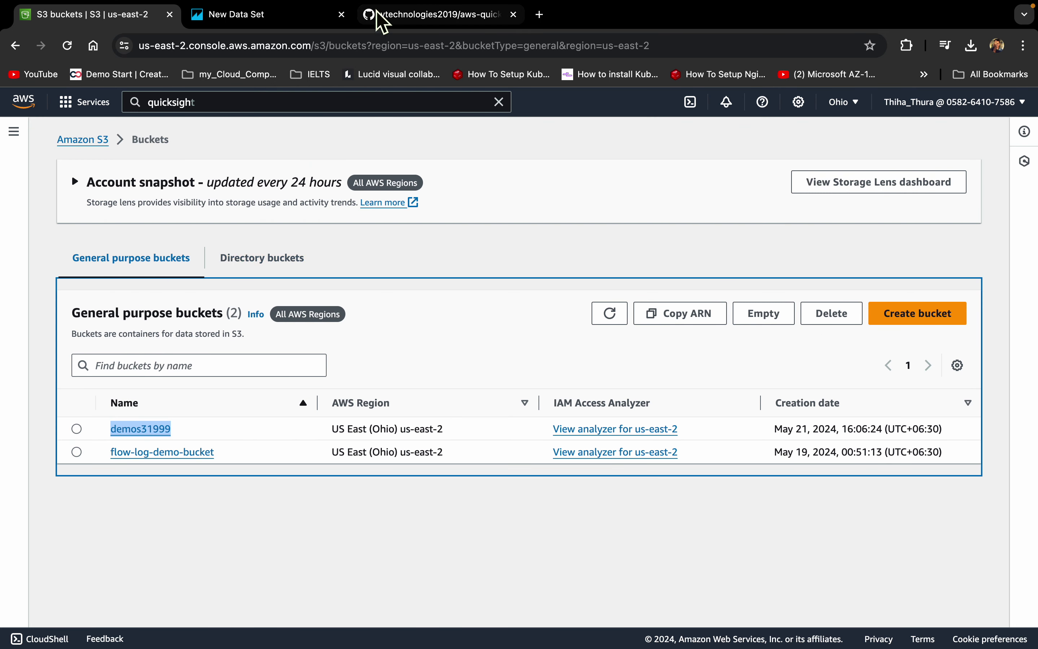
click(318, 15)
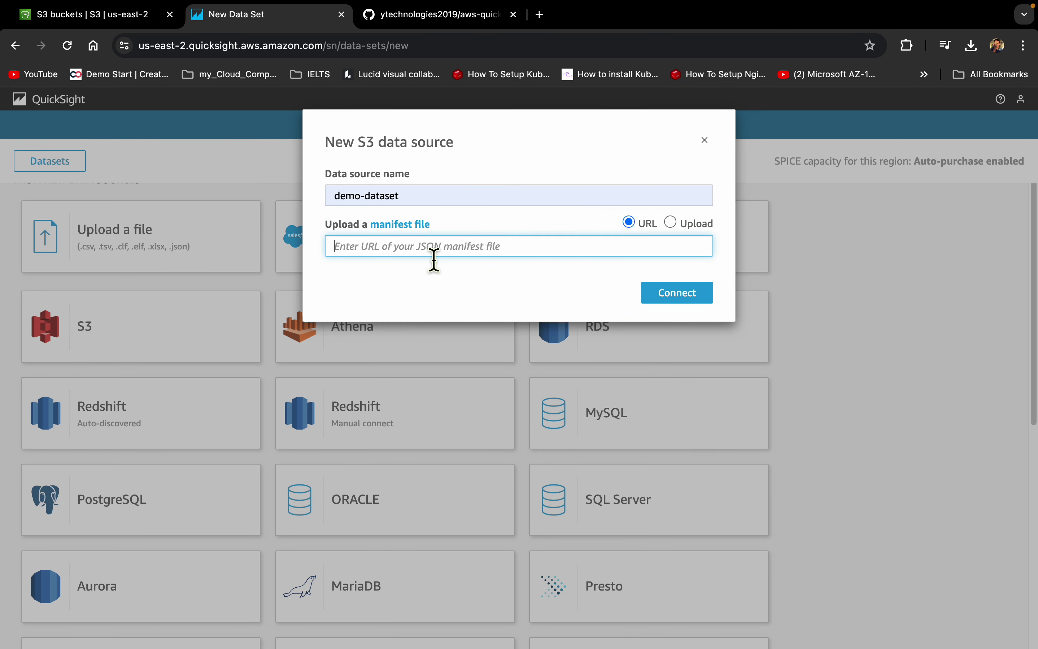
key(super+v)
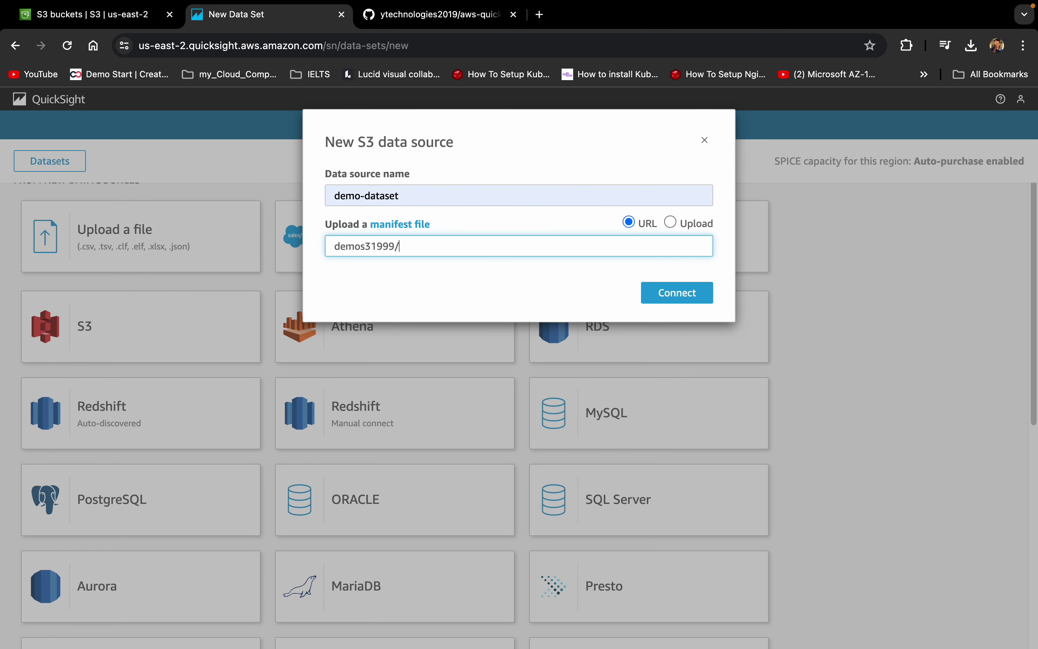
Set the manifest URL to manifest.json's S3 URI, s3://demos31999/manifest.json, and connect
click(103, 14)
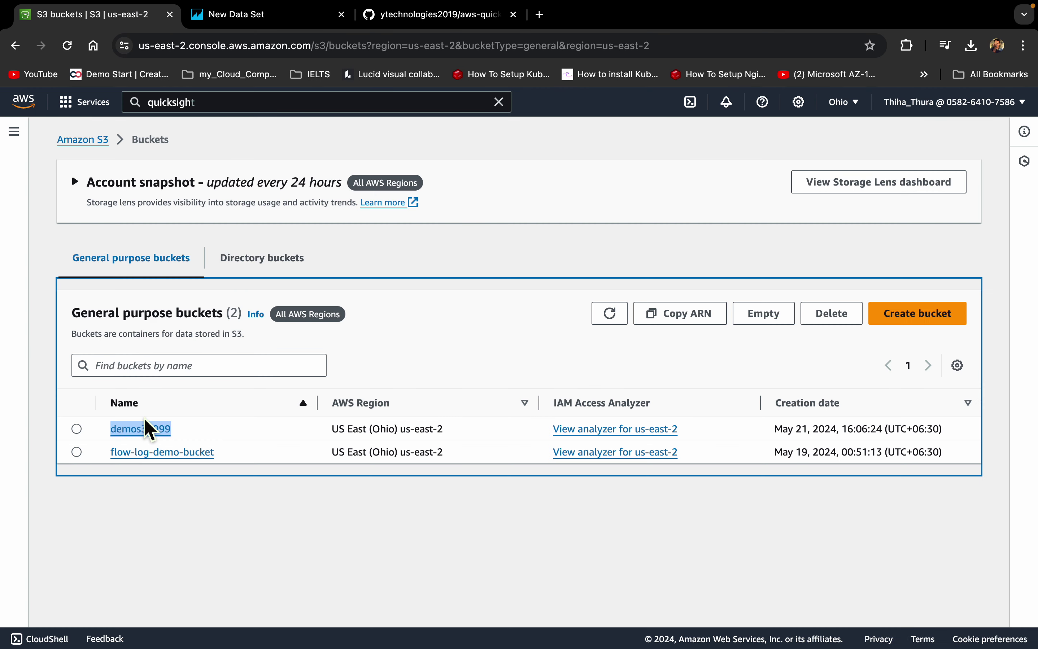
click(146, 428)
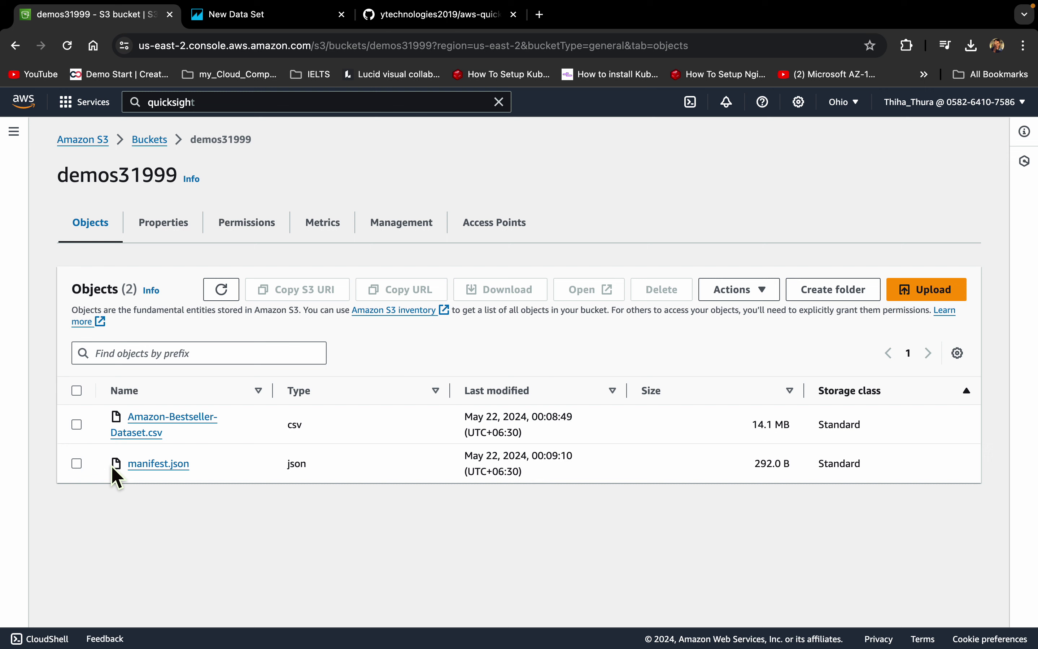
click(79, 466)
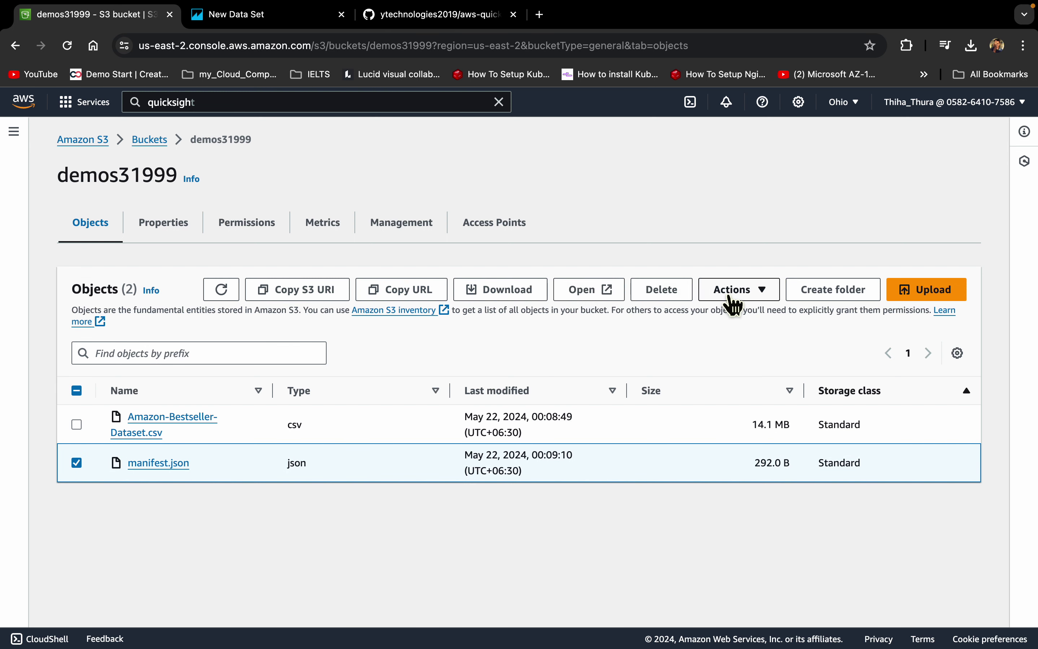
click(309, 292)
click(240, 14)
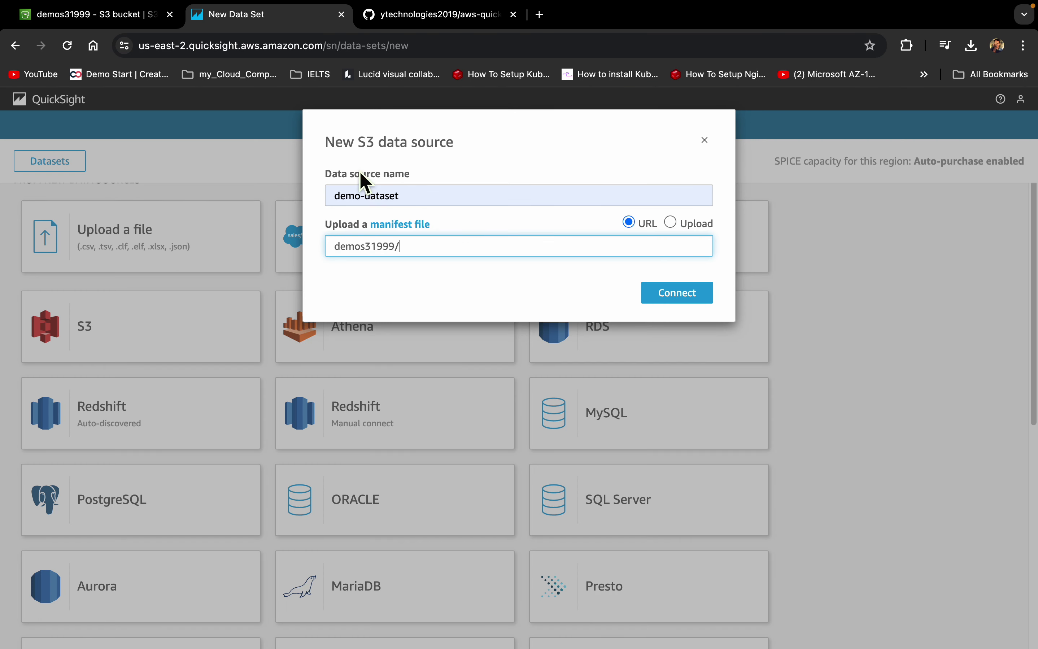
key(ctrl+a)
key(ctrl+v)
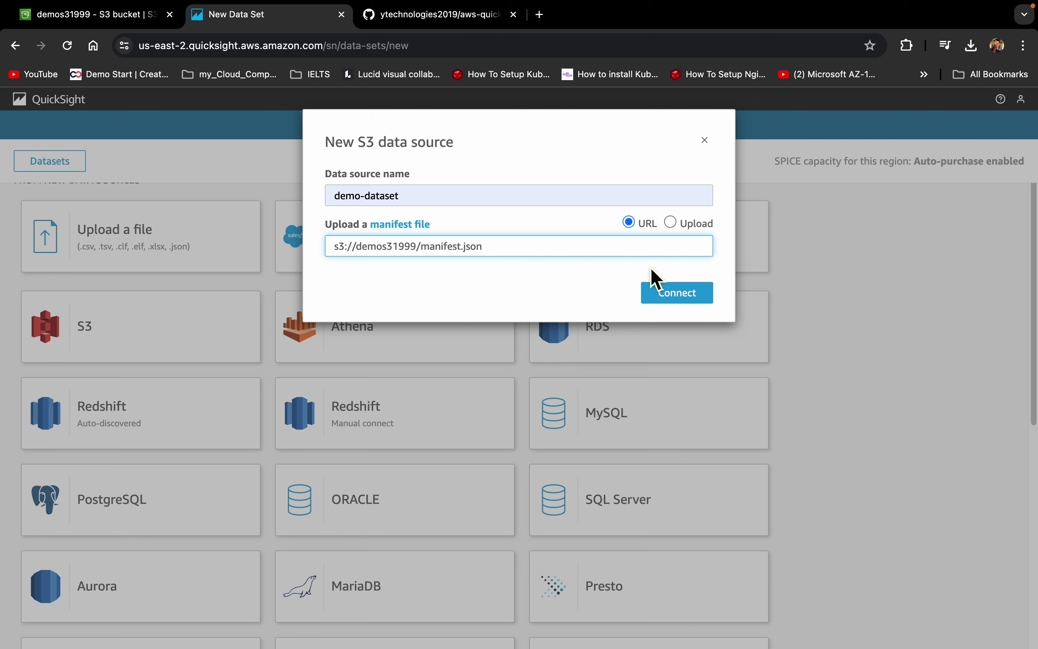
click(703, 300)
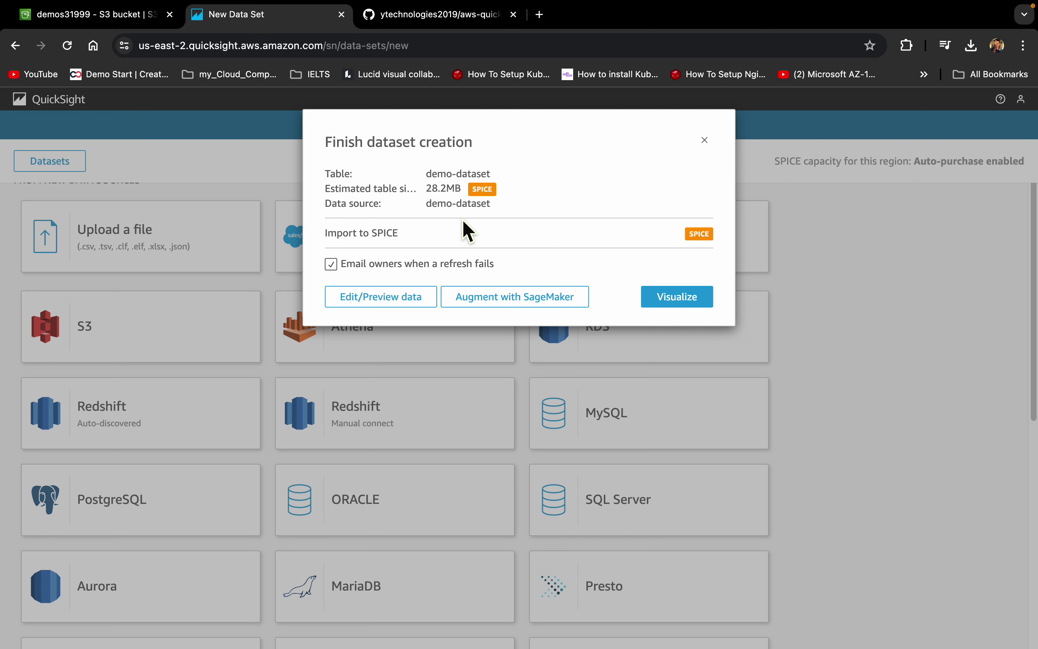
Visualize demo-dataset in a new analysis with an interactive sheet, then briefly recheck the S3 bucket
click(679, 299)
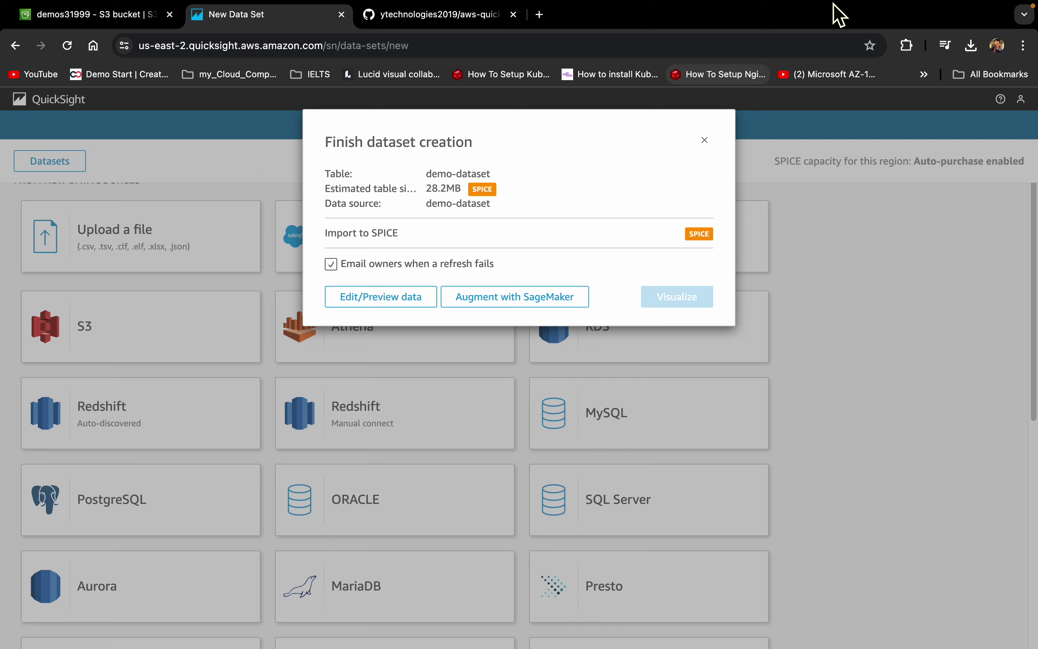
mouse_move(815, 16)
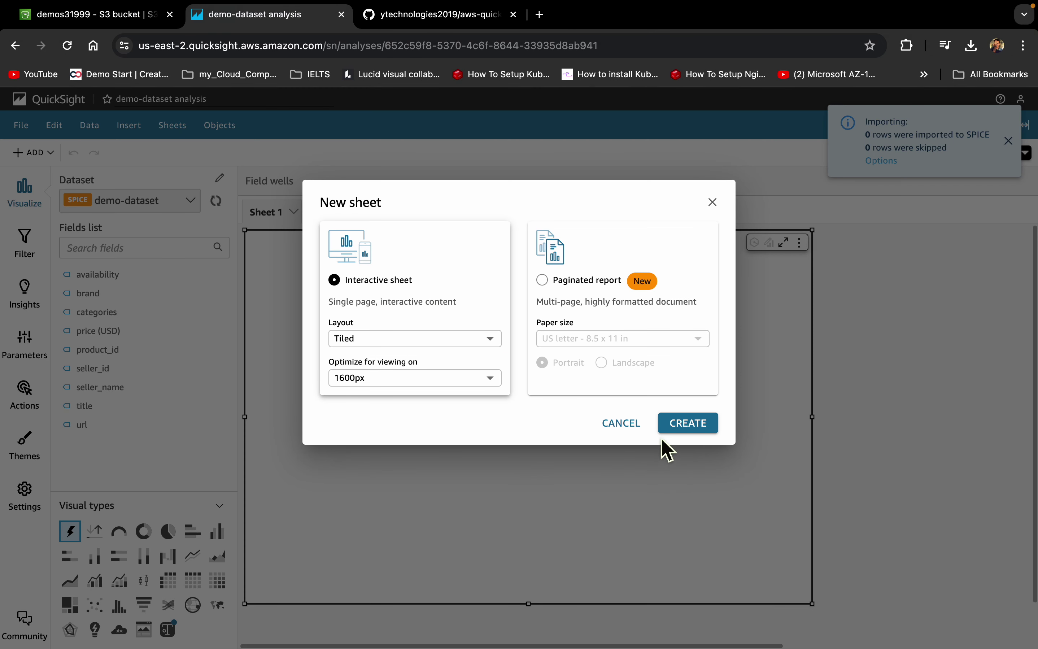
click(683, 427)
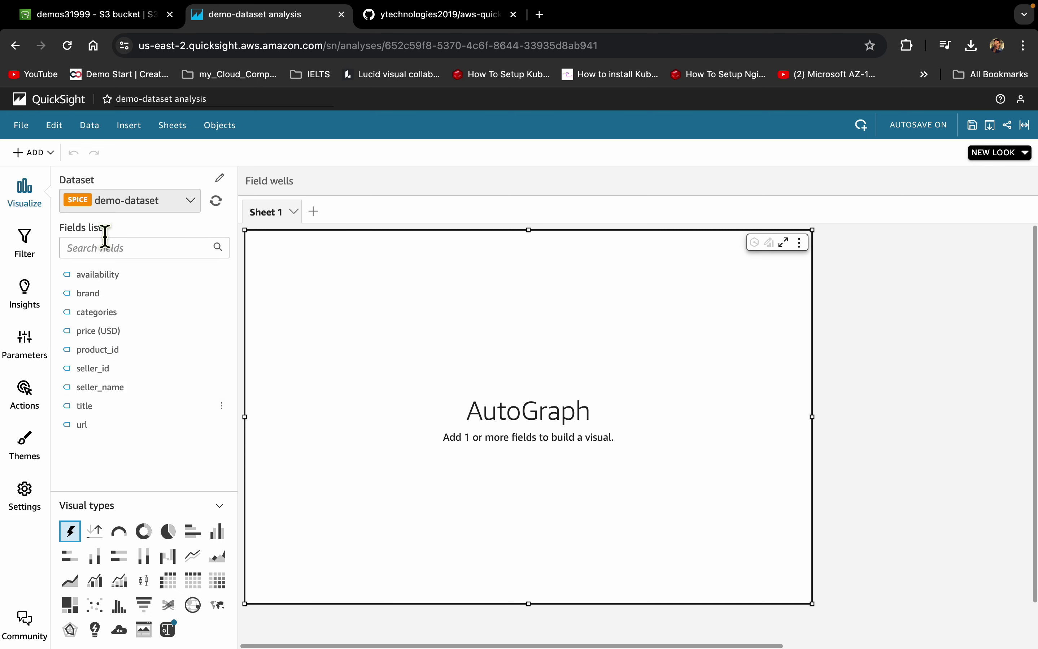
click(125, 21)
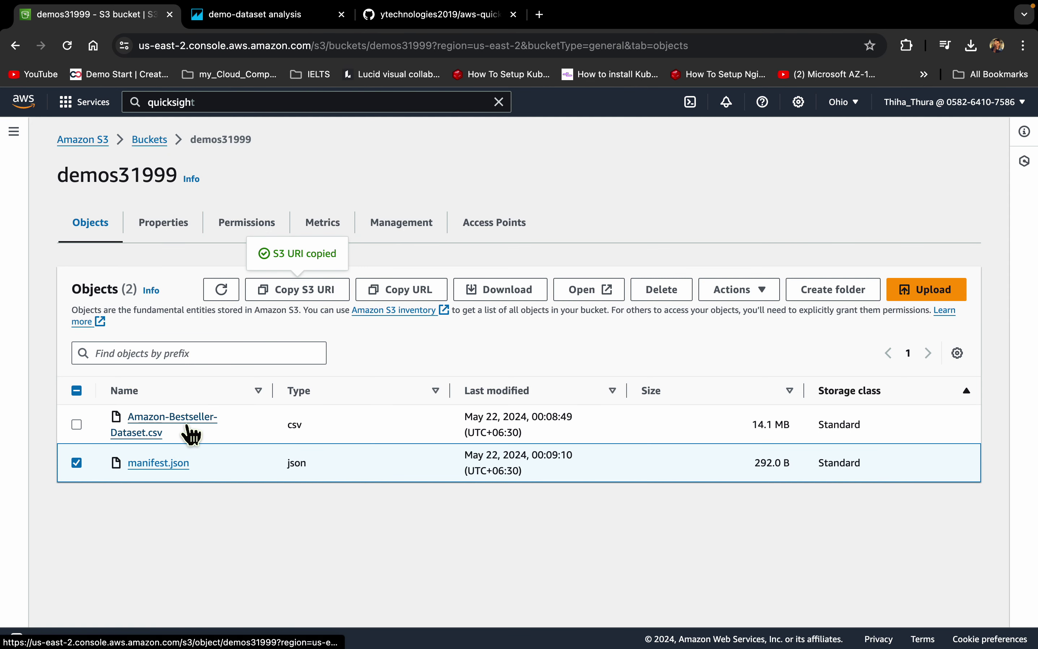
click(265, 17)
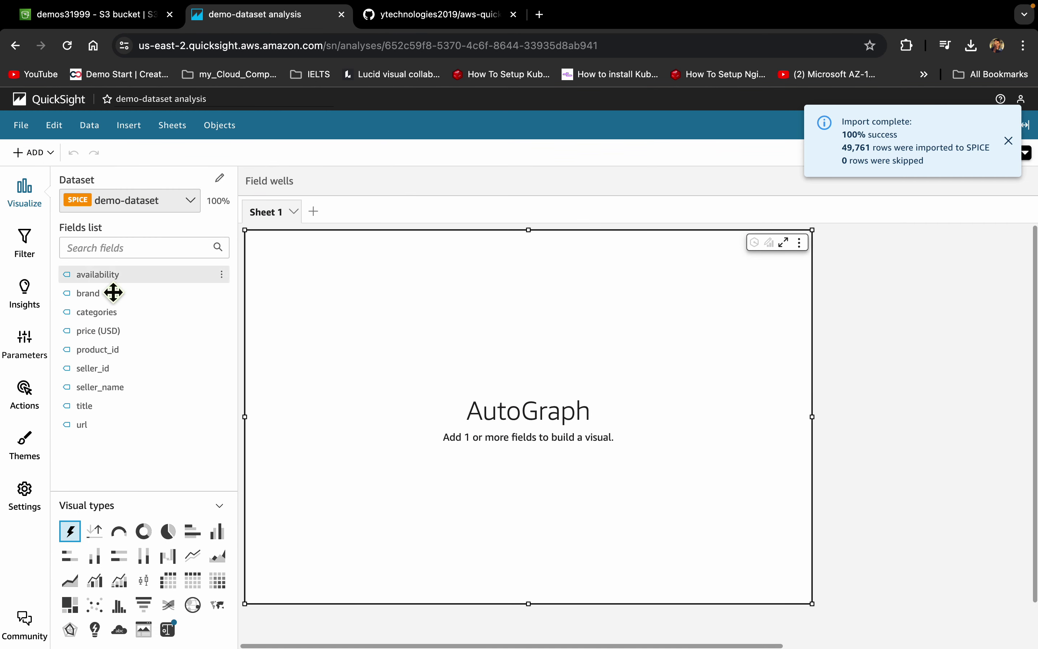
Chart record counts by availability as horizontal bars, trying brand, categories and price before colouring by seller_name
drag(111, 275, 520, 378)
drag(105, 295, 377, 317)
drag(129, 314, 521, 406)
drag(120, 332, 260, 406)
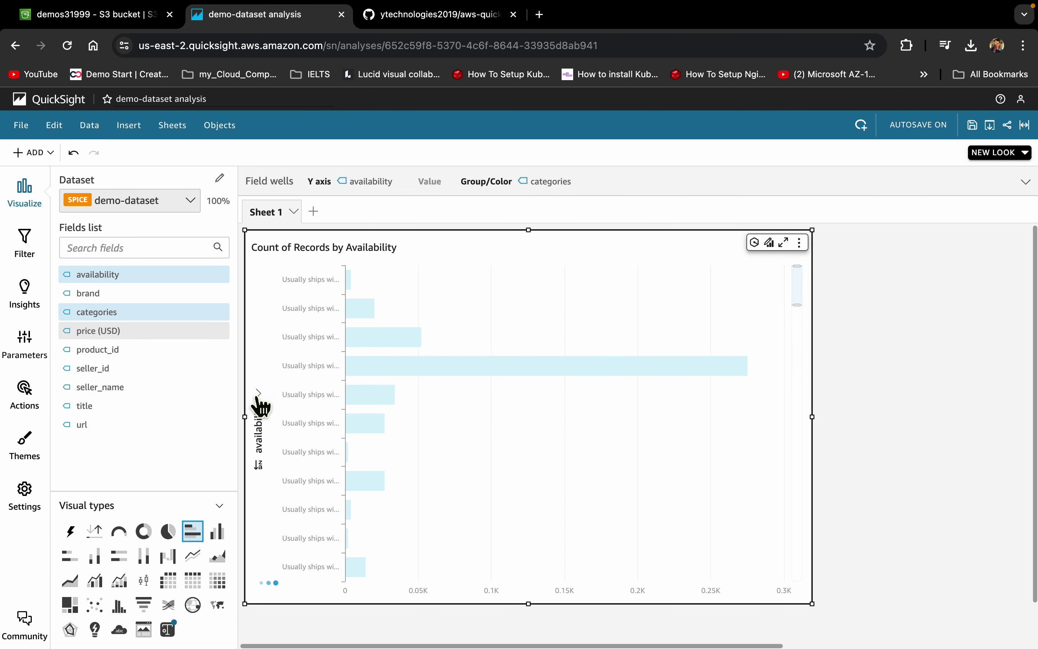
click(532, 442)
click(99, 349)
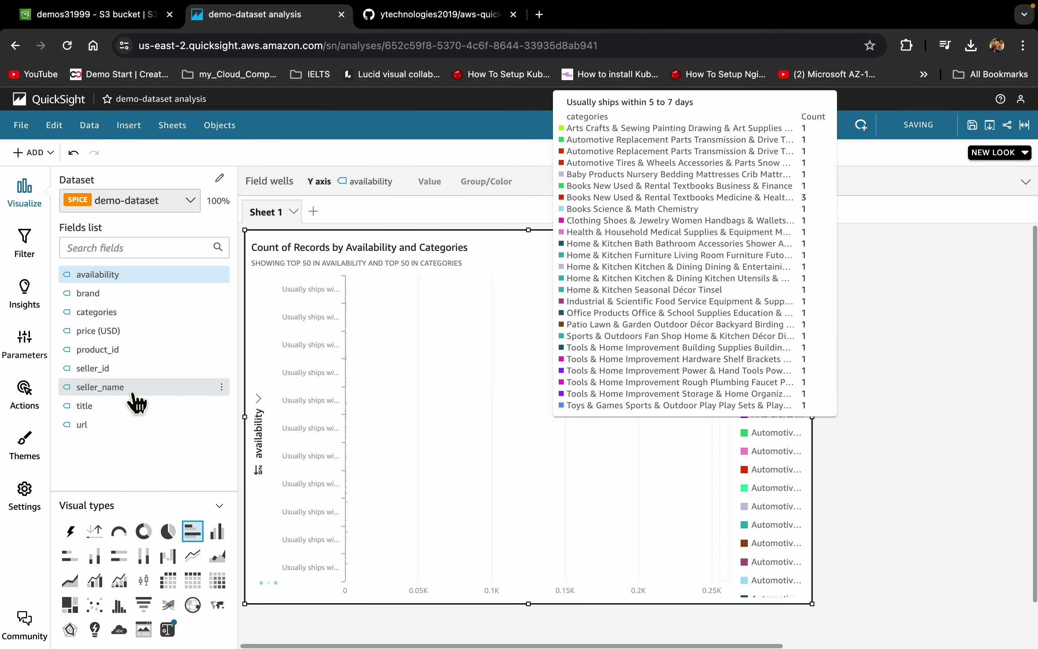
drag(133, 399, 574, 423)
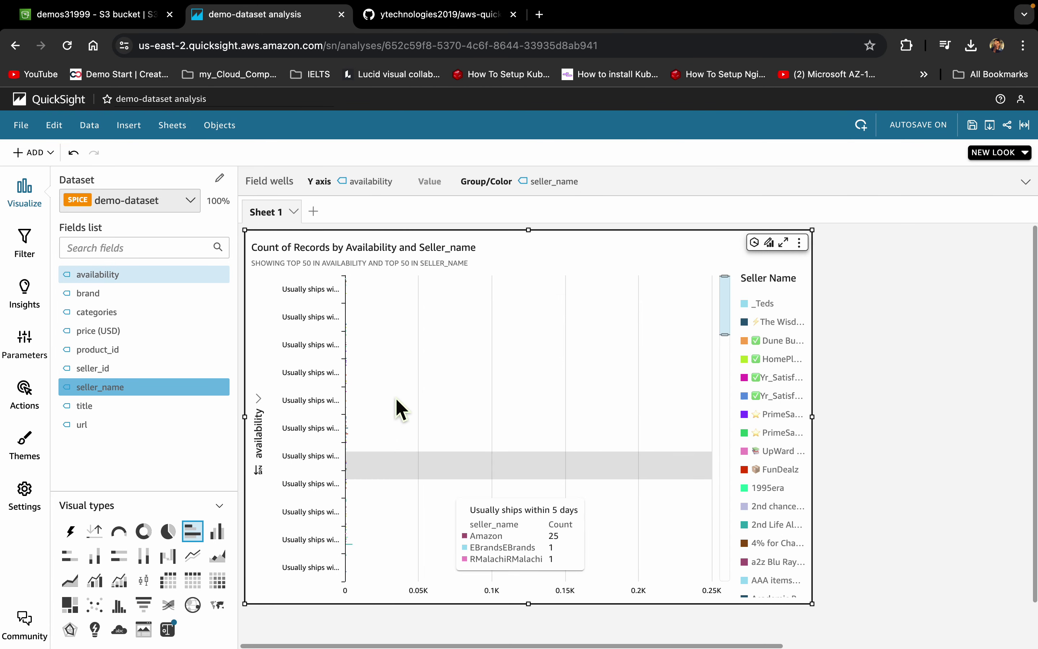
Try vertical bar and pie chart types, settling on vertical bars with seller_name small multiples
click(218, 532)
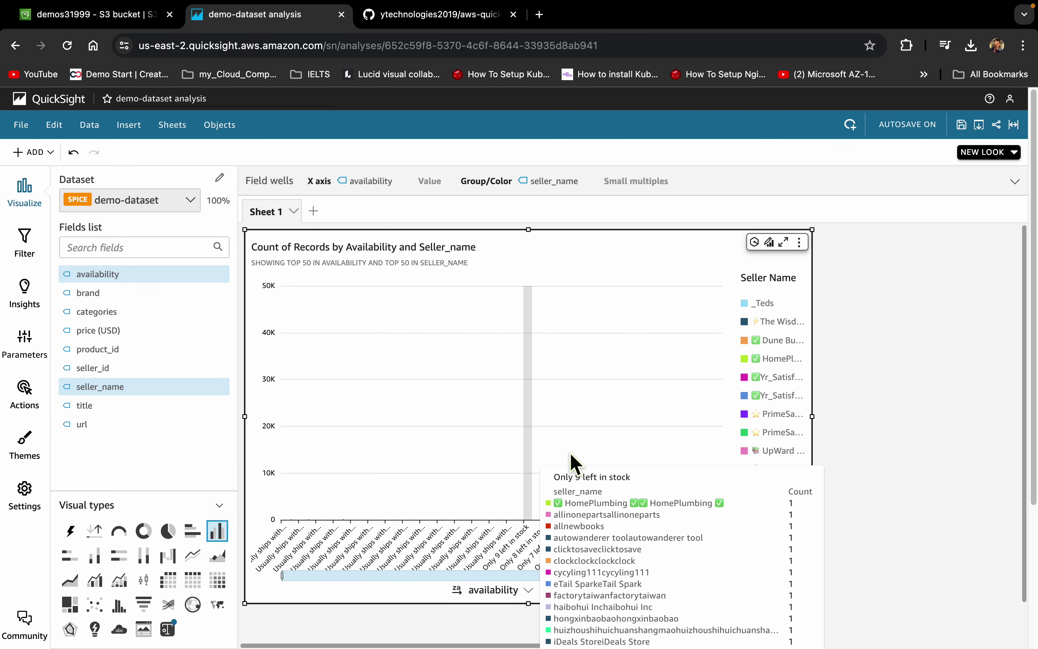
click(169, 533)
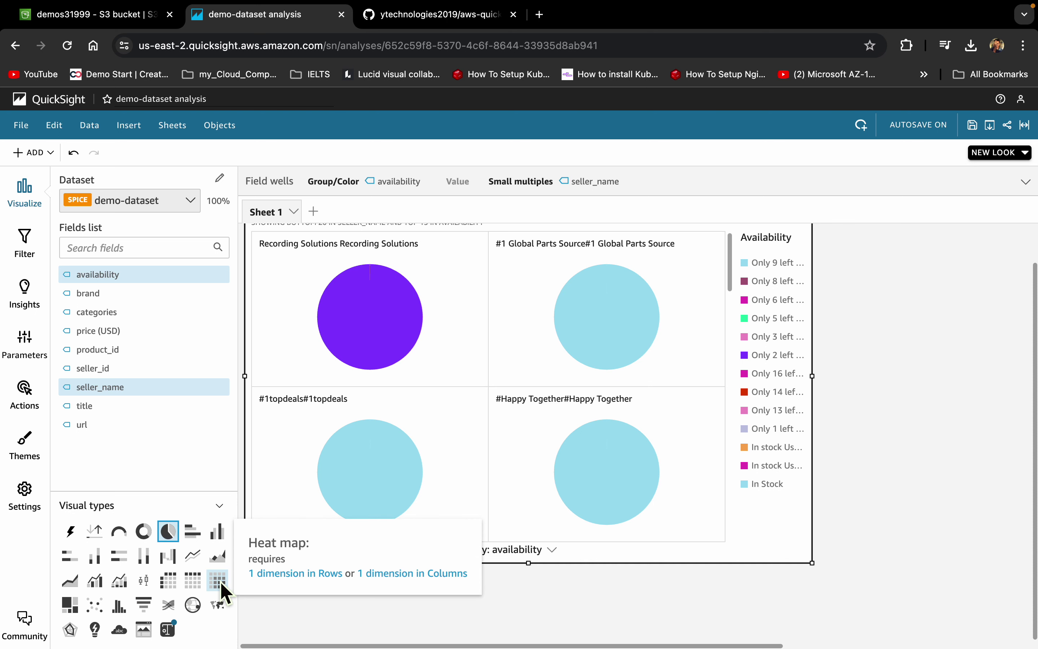
click(218, 532)
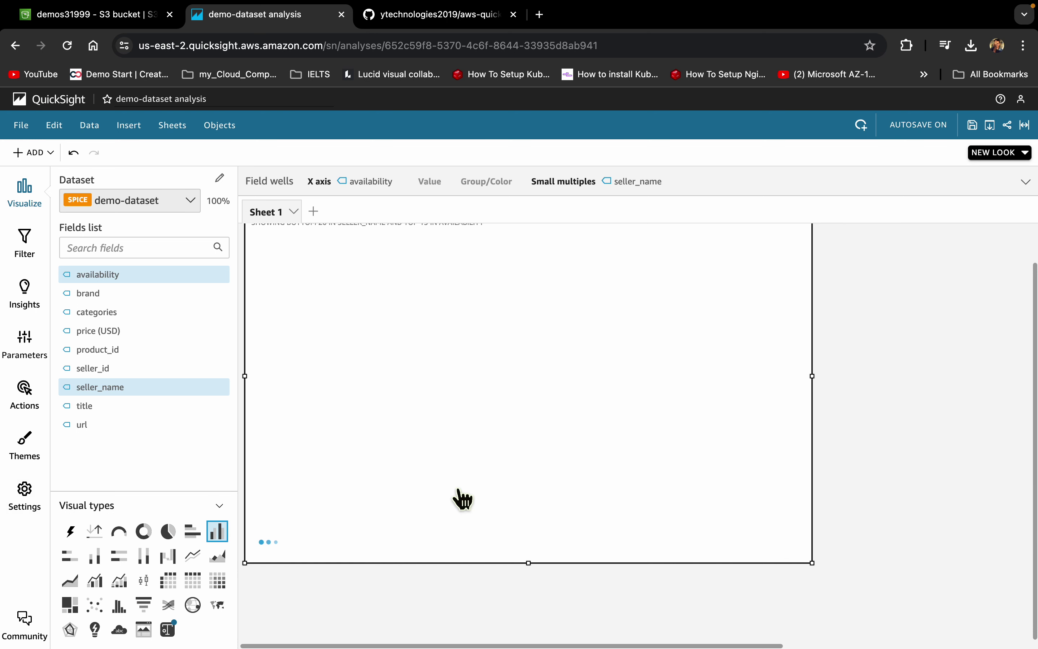